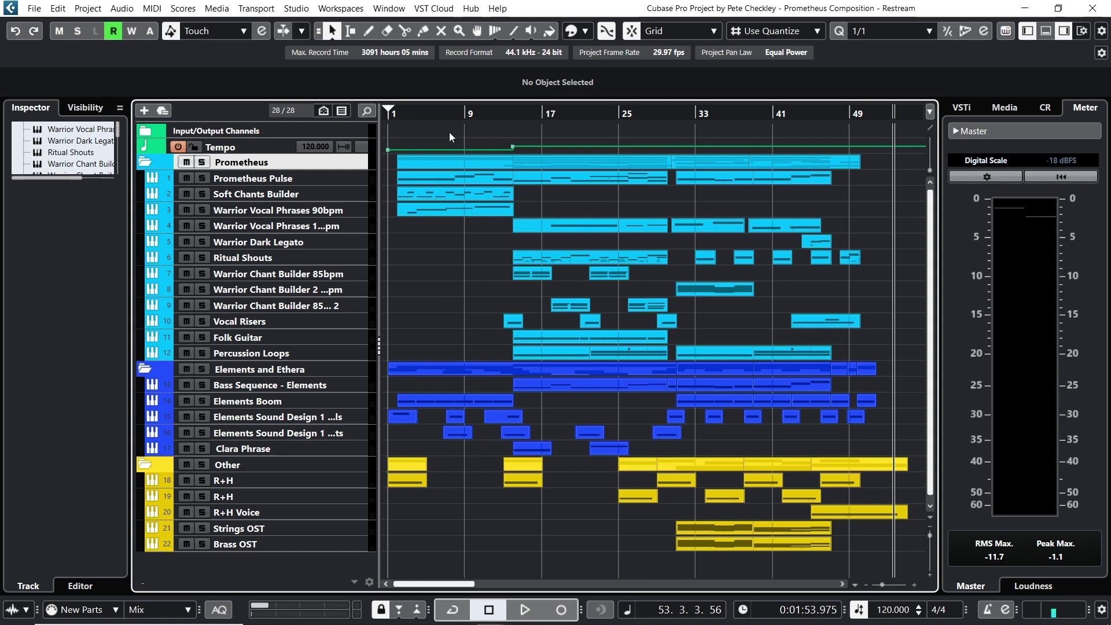
Step: Solo the Prometheus Pulse and Soft Chants Builder tracks and listen to them together from bar 2
click(395, 118)
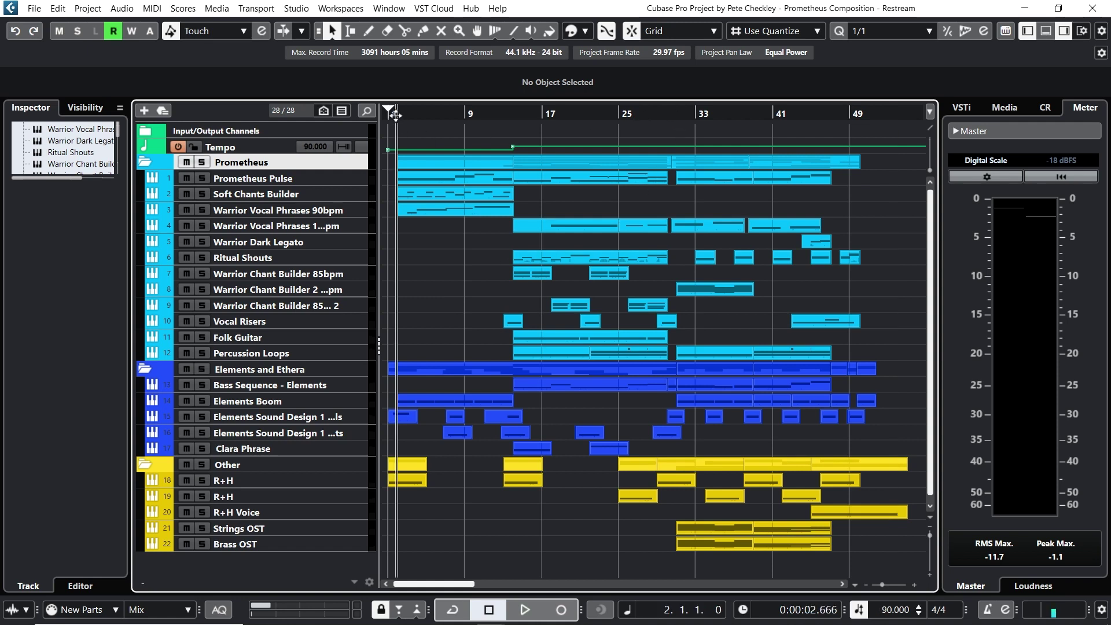
click(202, 179)
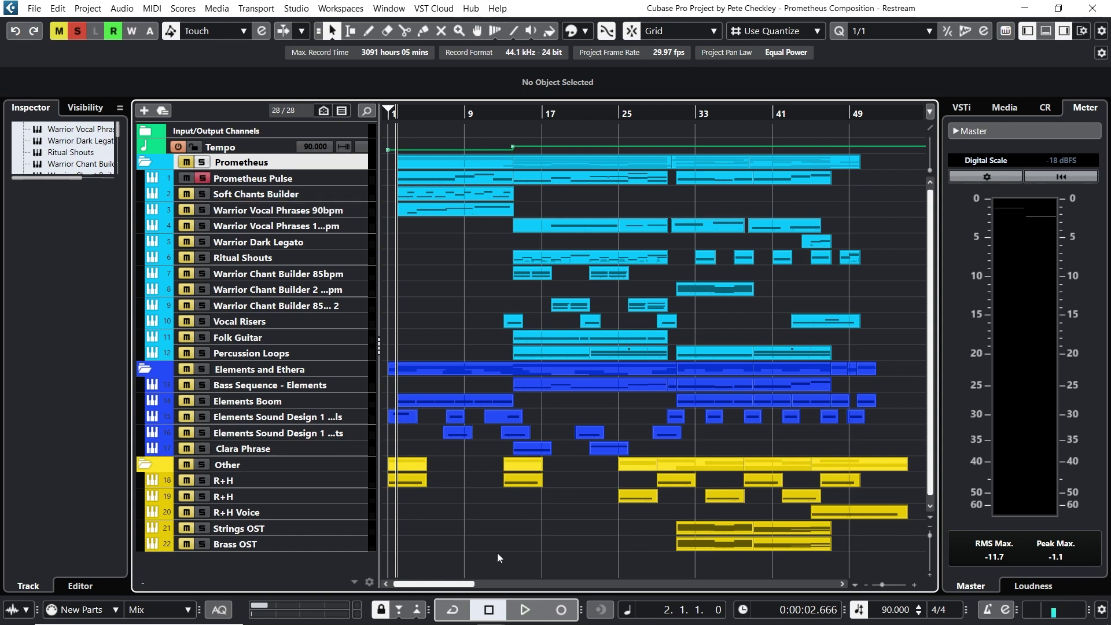
click(202, 195)
click(523, 609)
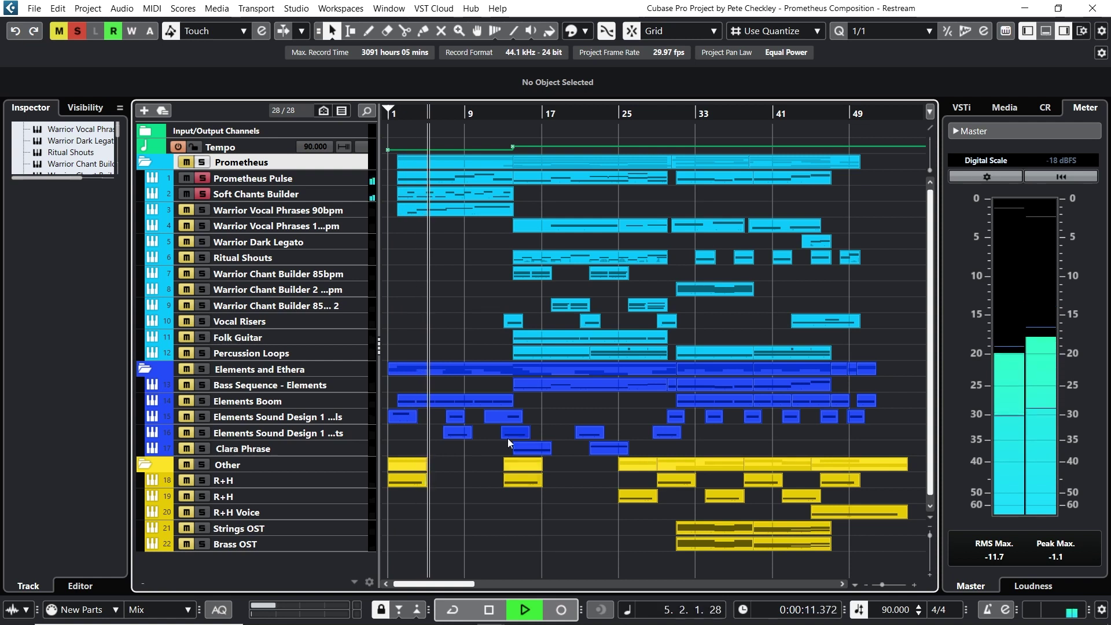
click(488, 610)
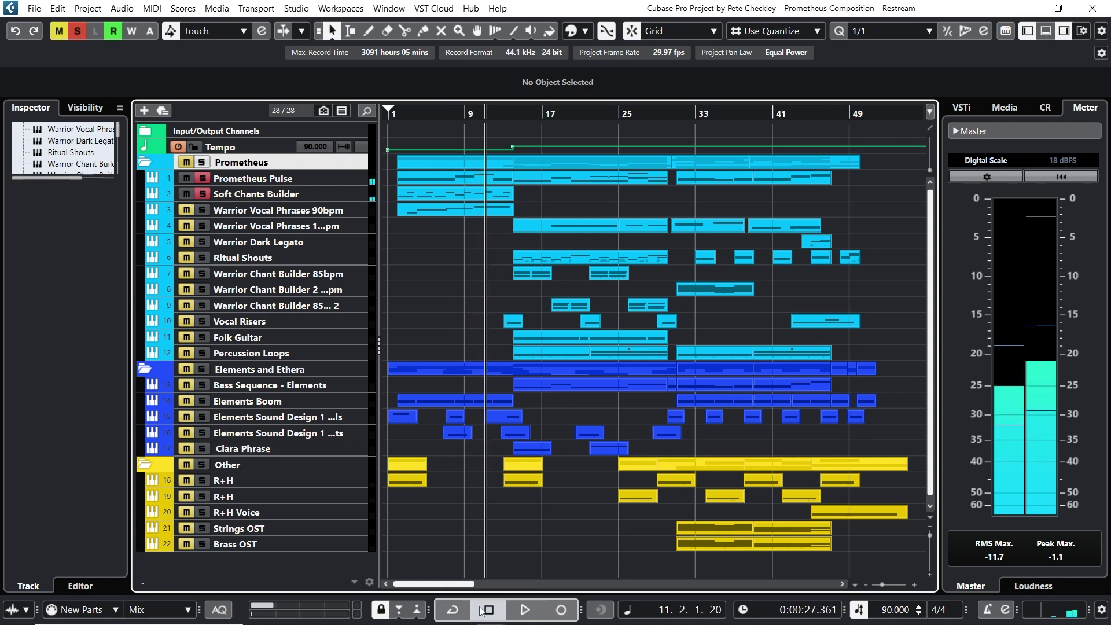
Step: Examine the notes of the first Prometheus Pulse part in the editor, close it and deselect the part
double_click(437, 175)
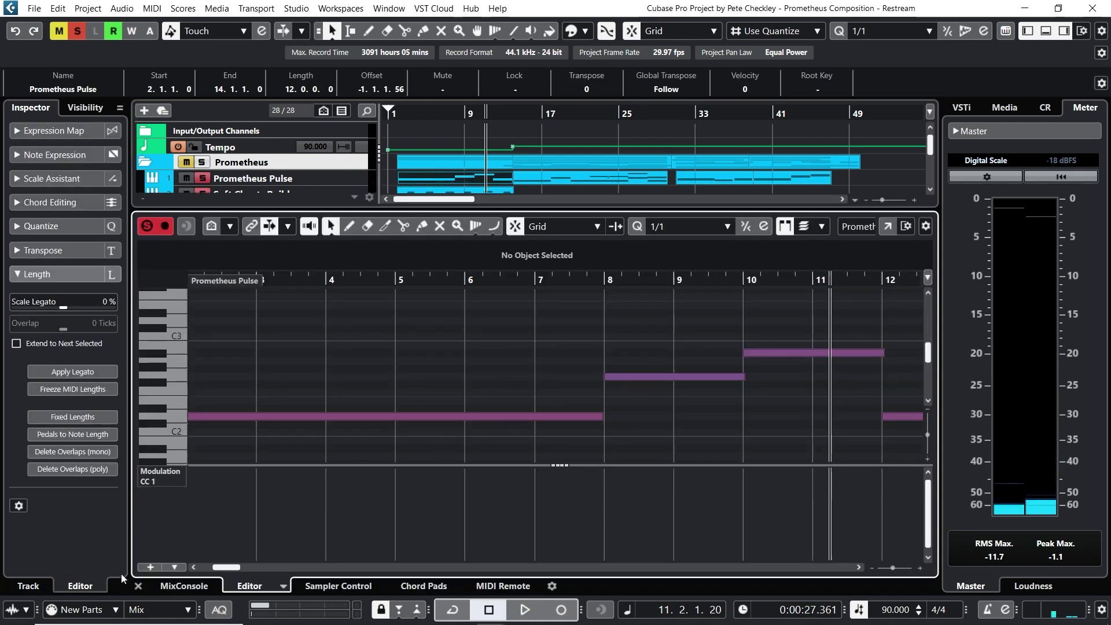
click(137, 586)
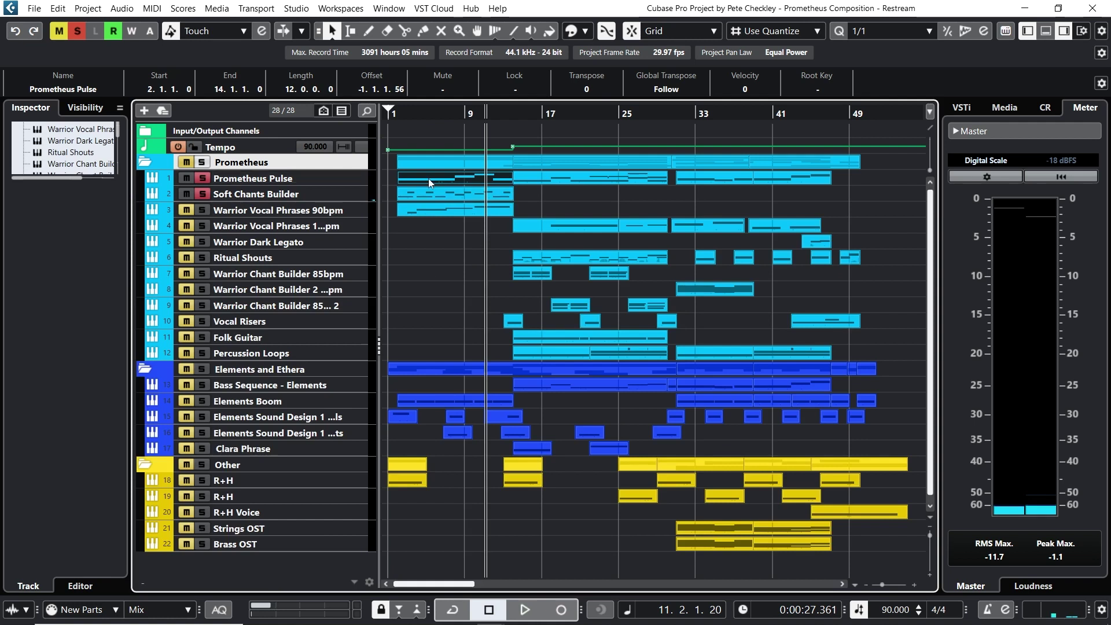
click(434, 244)
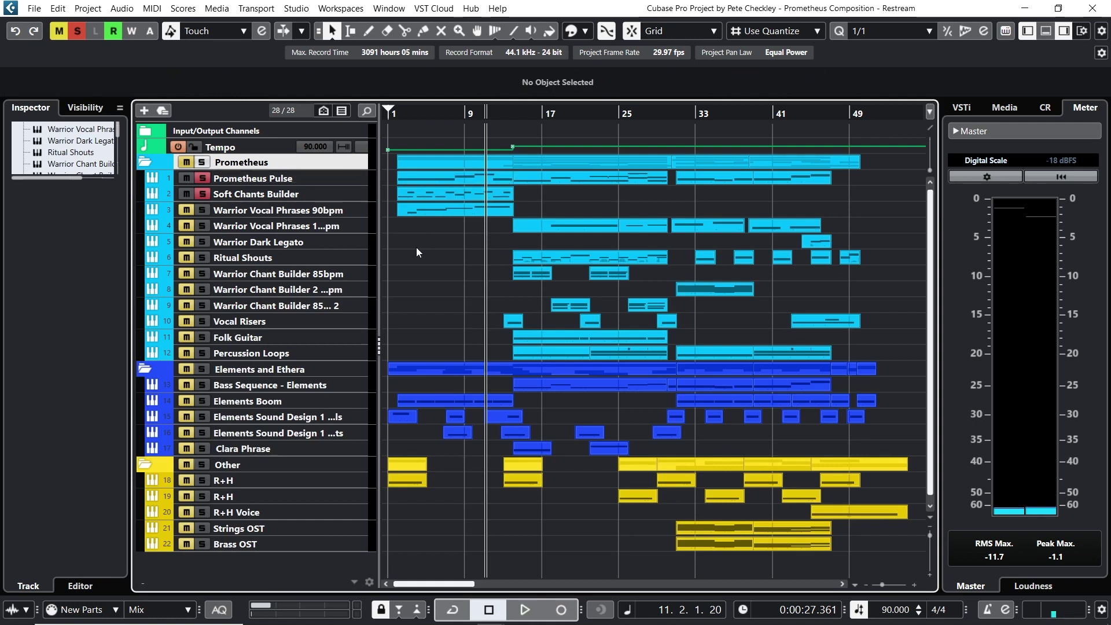
Step: Add the Warrior Vocal Phrases 90bpm track to the solo, enlarge its row and place the playhead at bar 8
click(400, 119)
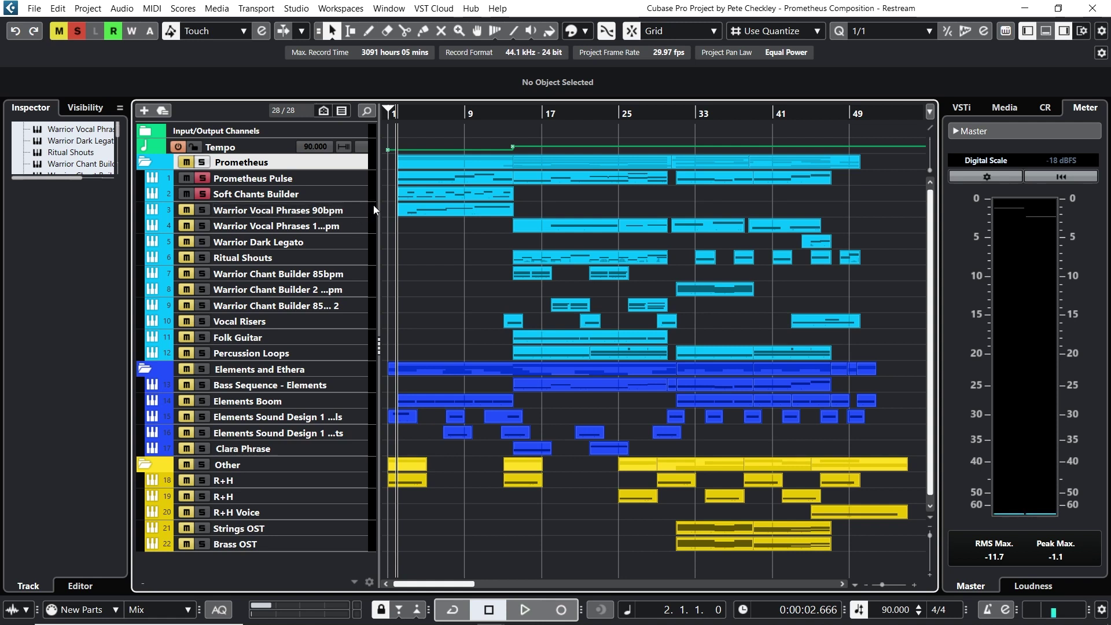
key(s)
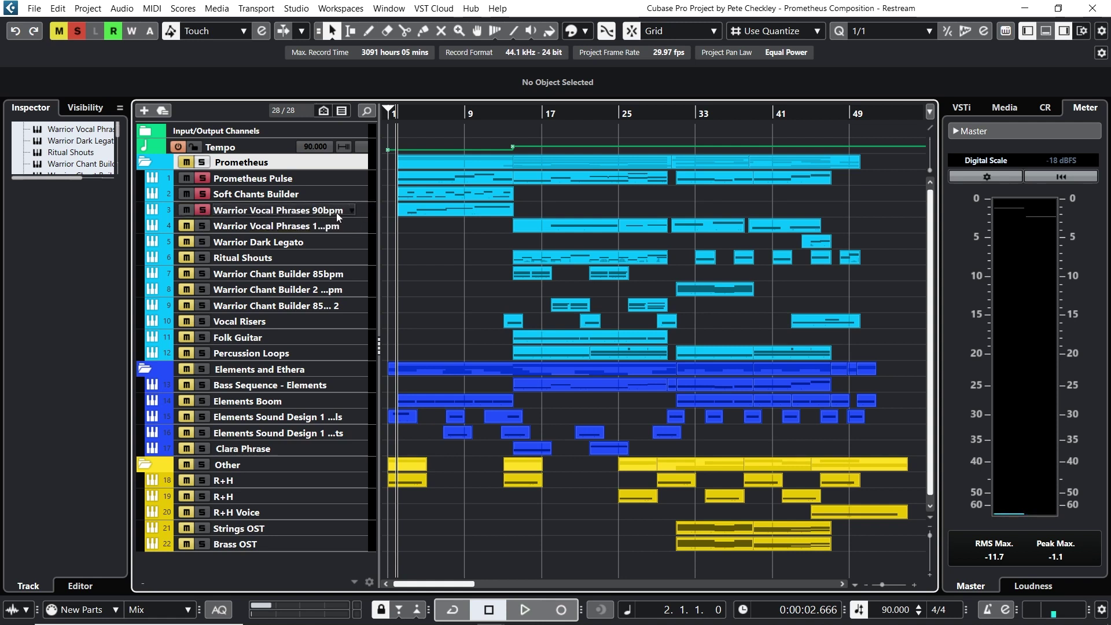
drag(359, 216, 360, 246)
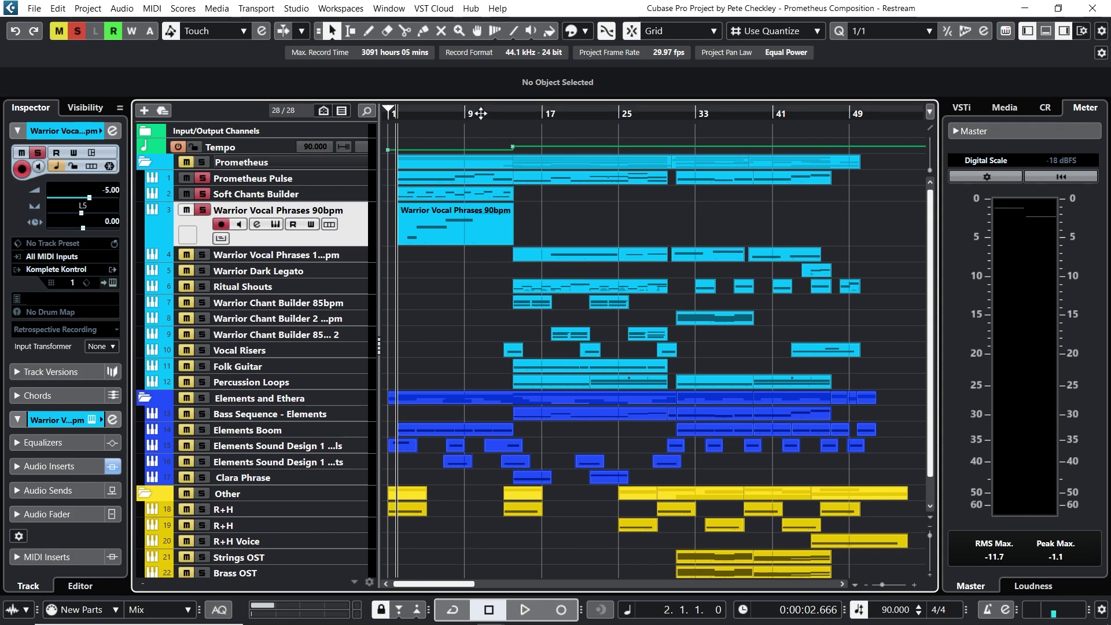
click(533, 114)
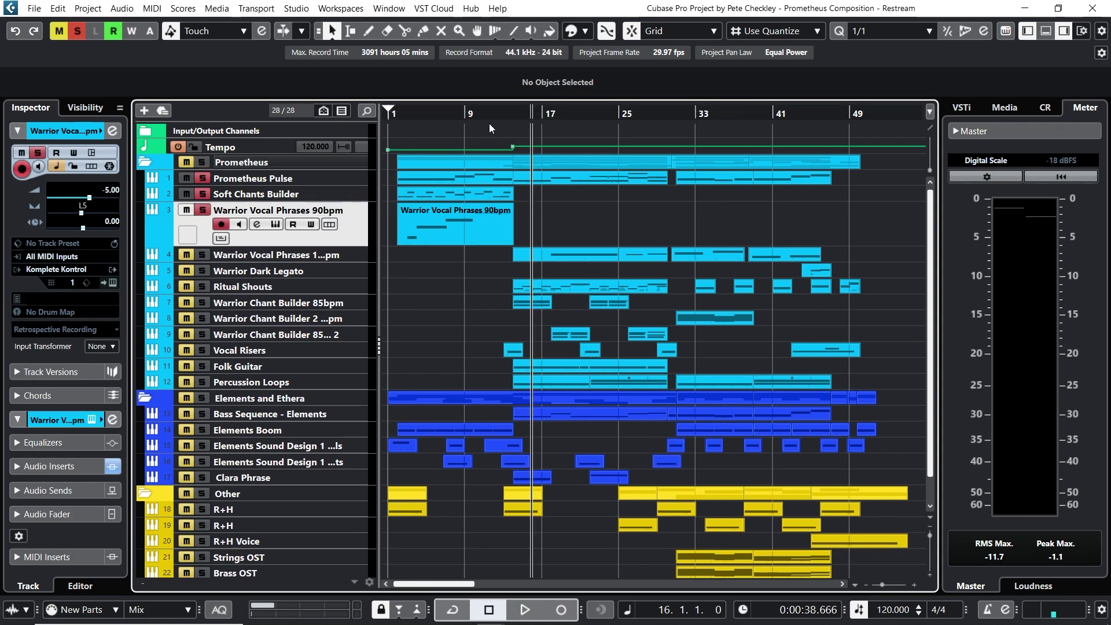
click(455, 114)
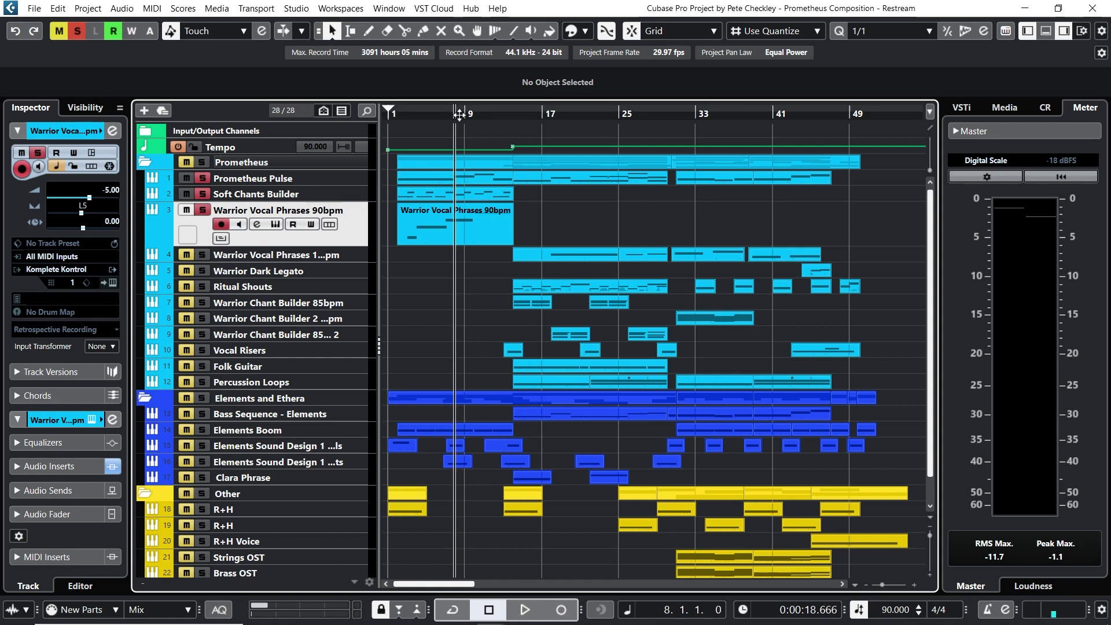
Step: Examine the phrase list of the Warrior Vocal Phrases 90bpm instrument and the track's channel settings, closing both windows
click(276, 225)
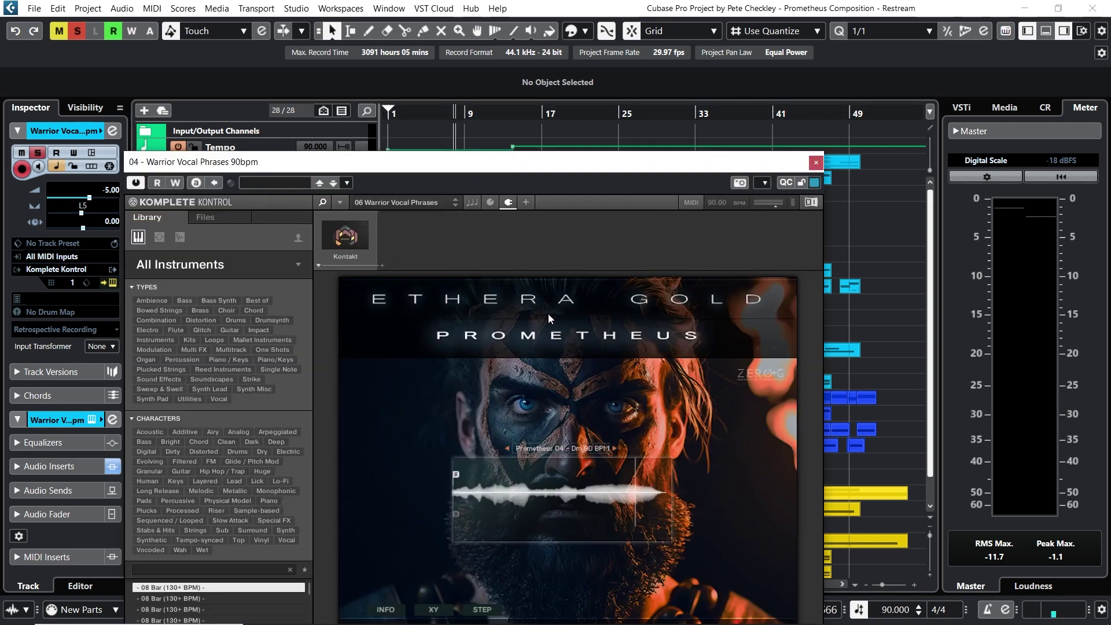
drag(558, 173, 583, 58)
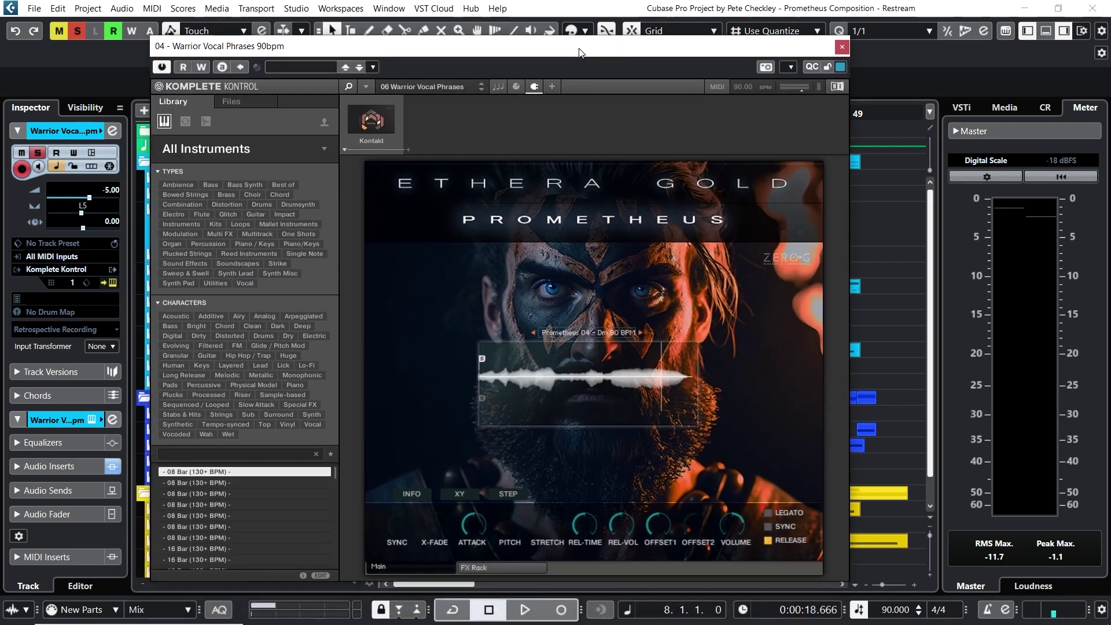
click(588, 332)
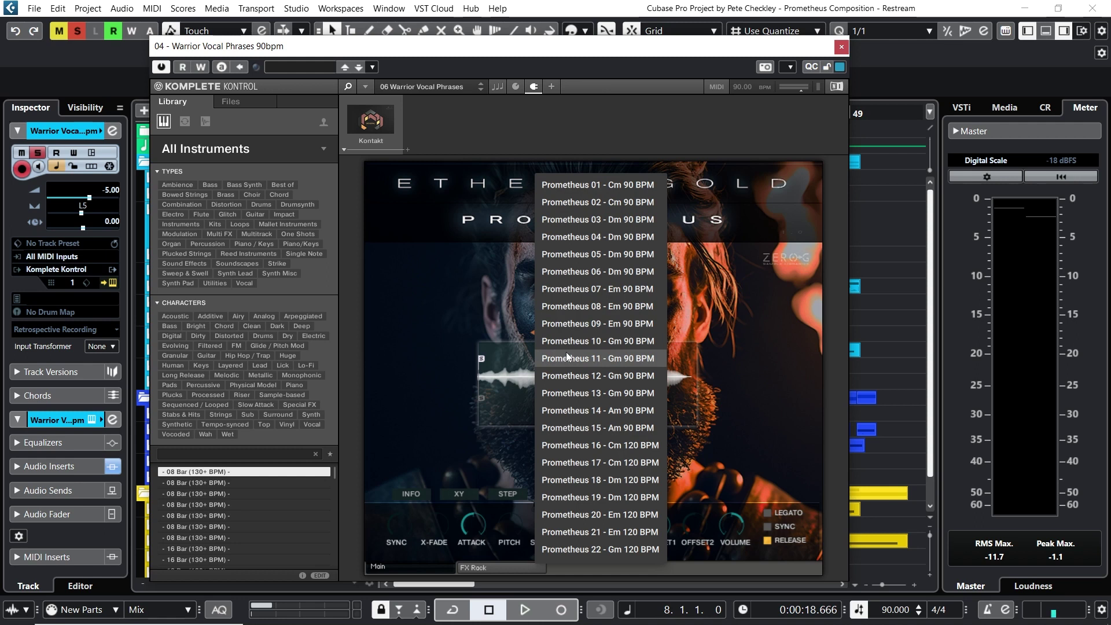
click(509, 331)
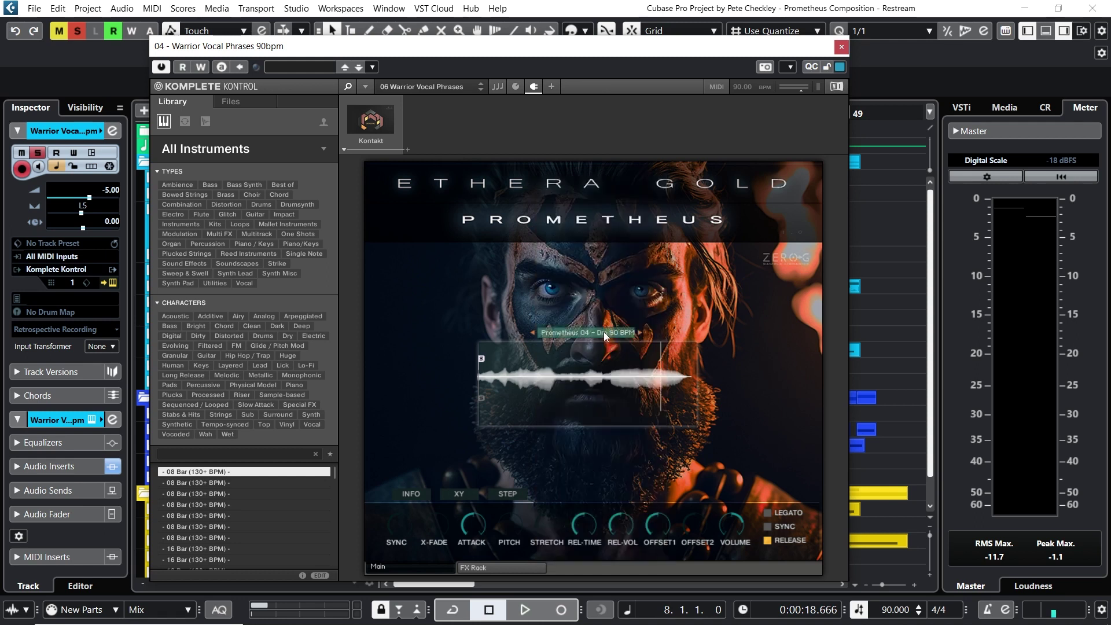
click(841, 47)
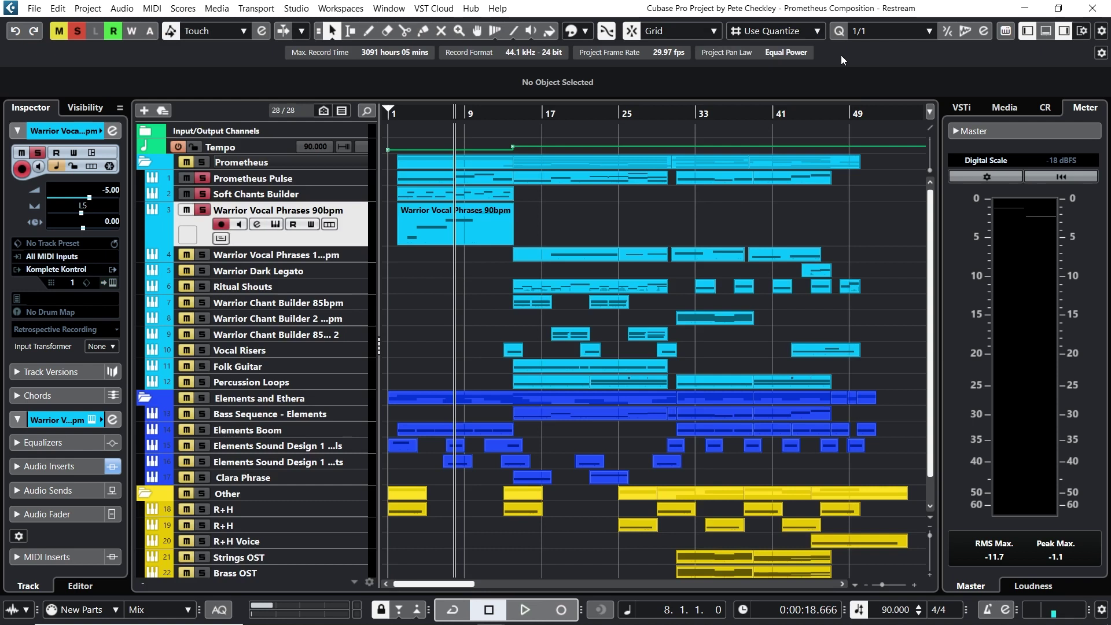
click(255, 226)
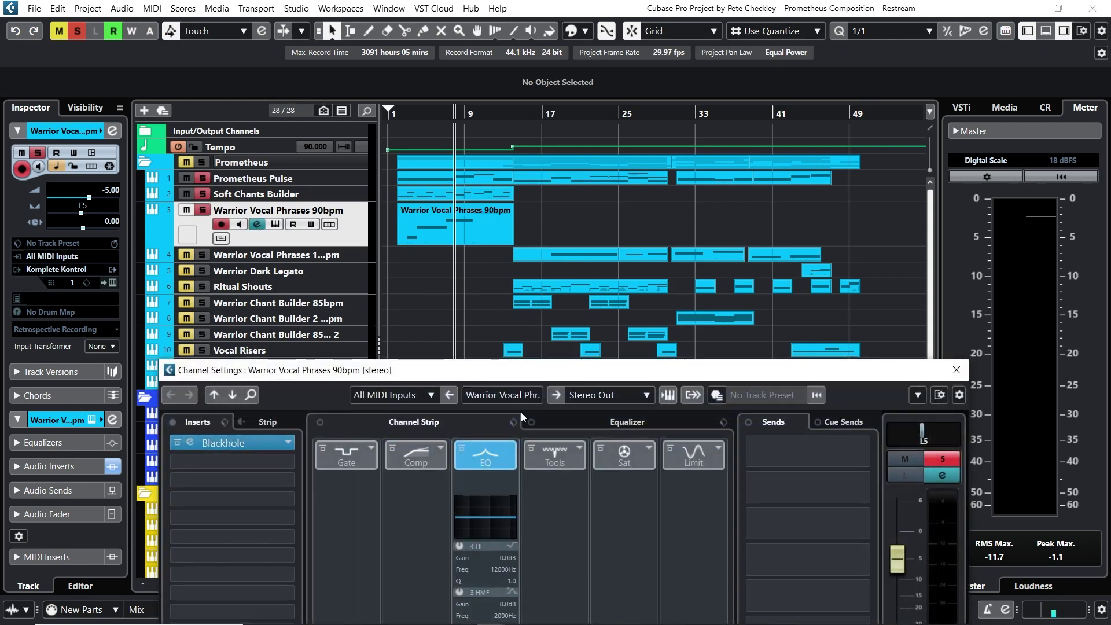
click(956, 370)
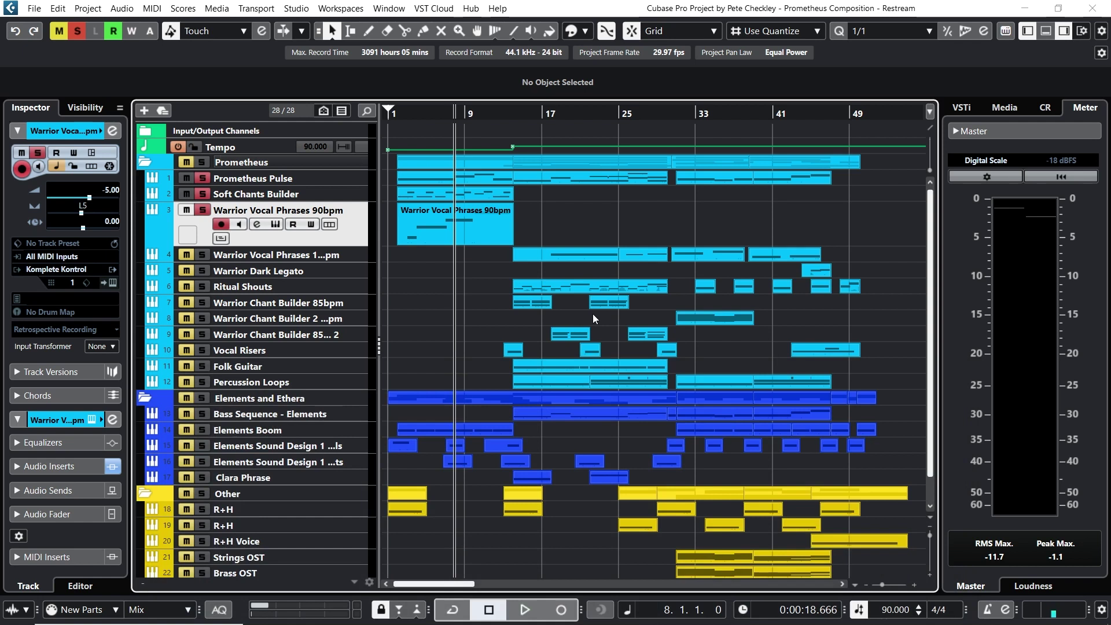
Step: Listen to the soloed pulse, soft chants and 90bpm vocal phrases from bar 2, stopping before bar 14
click(397, 113)
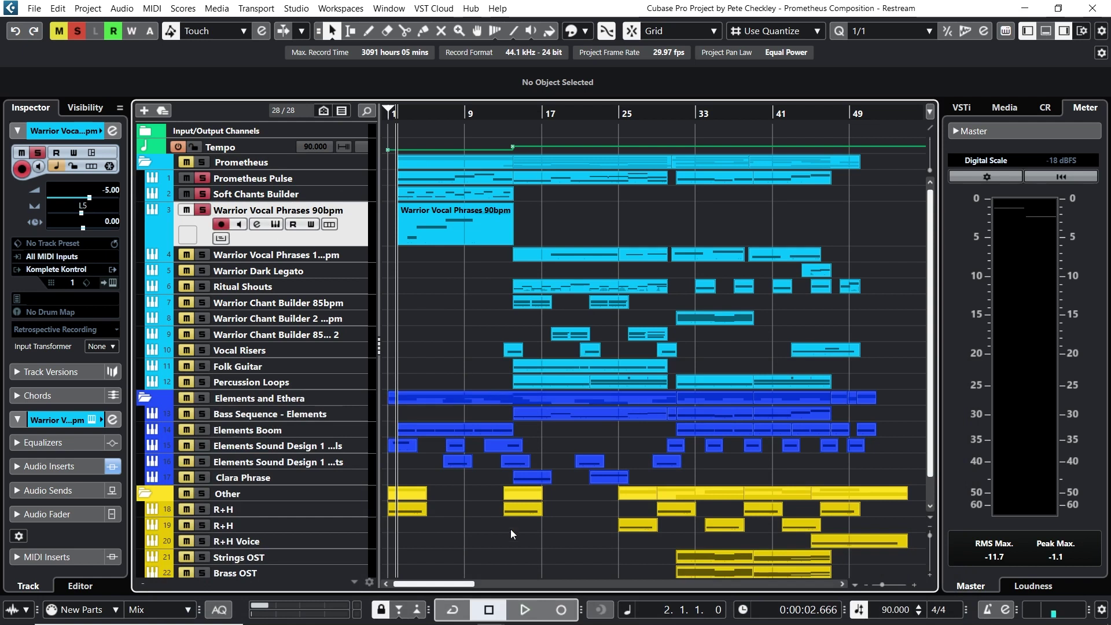
click(524, 609)
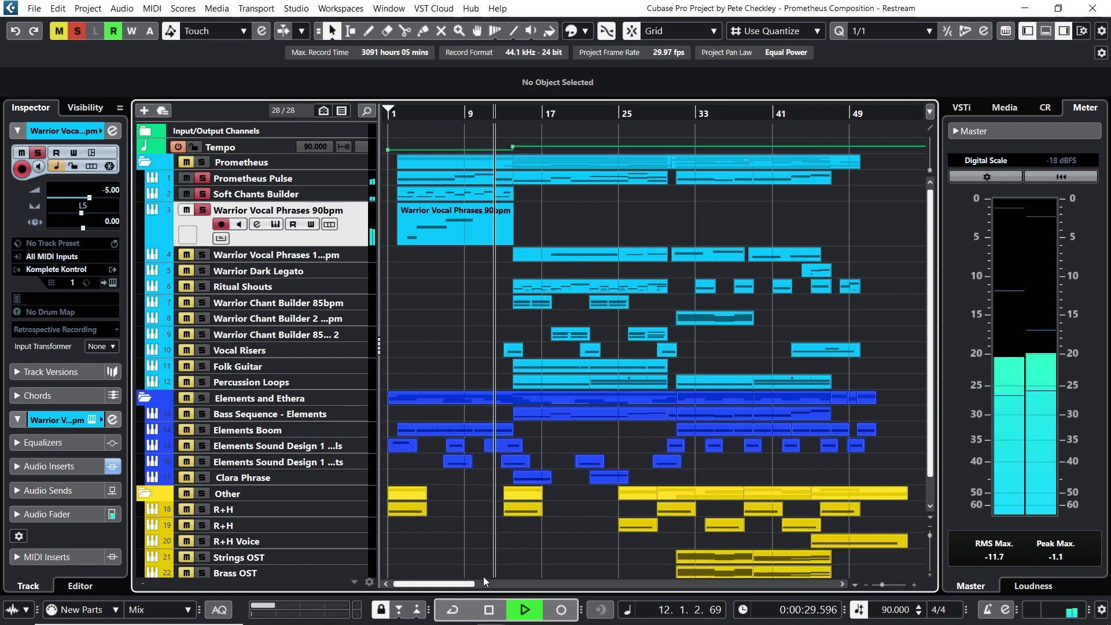
click(489, 610)
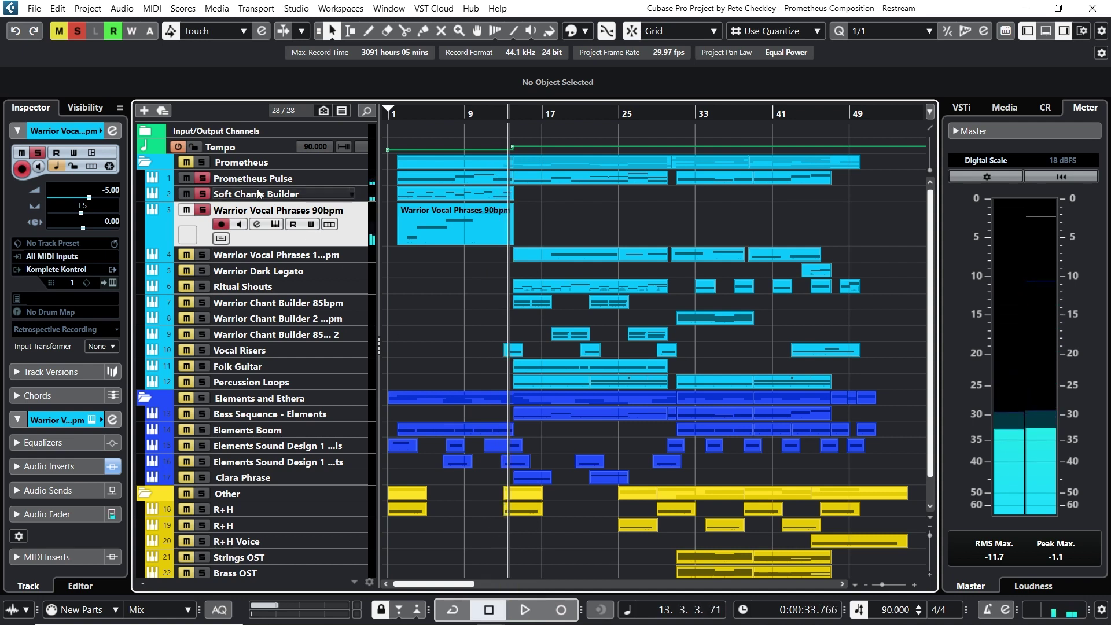
Step: Solo the Elements and Ethera folder and examine the instrument on its Elements Sound Design 1 - Metals track
click(203, 399)
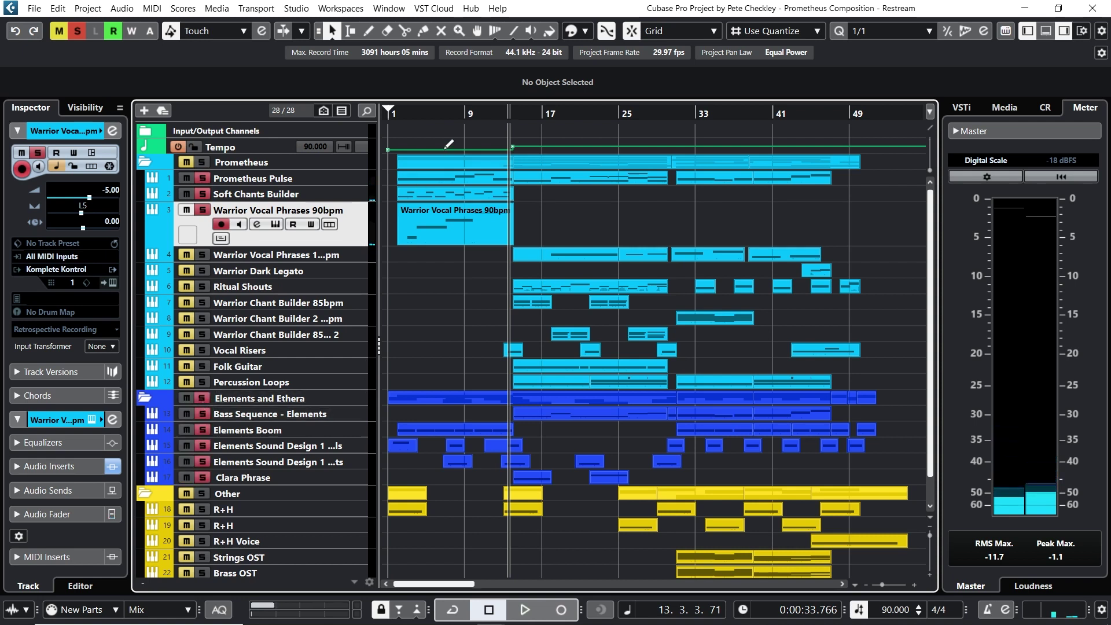
click(391, 114)
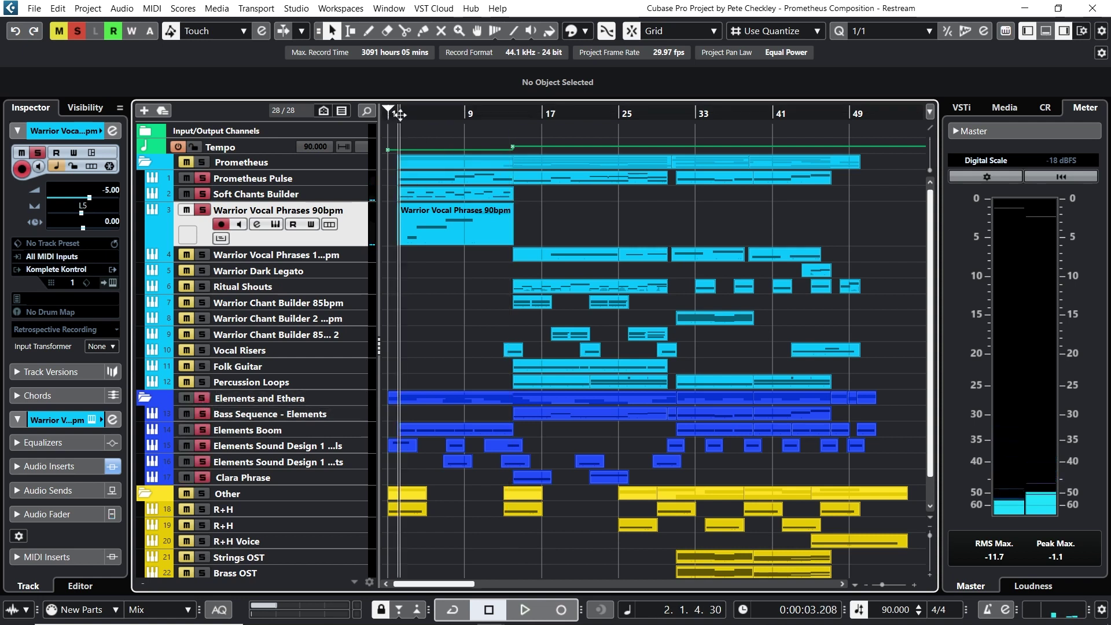
click(322, 449)
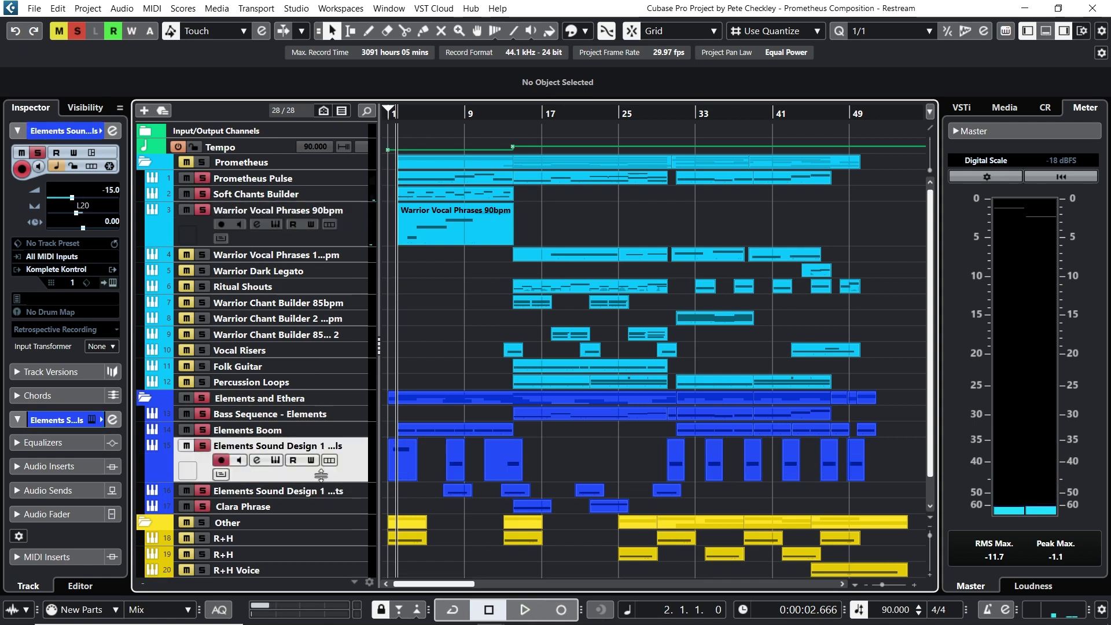
click(276, 460)
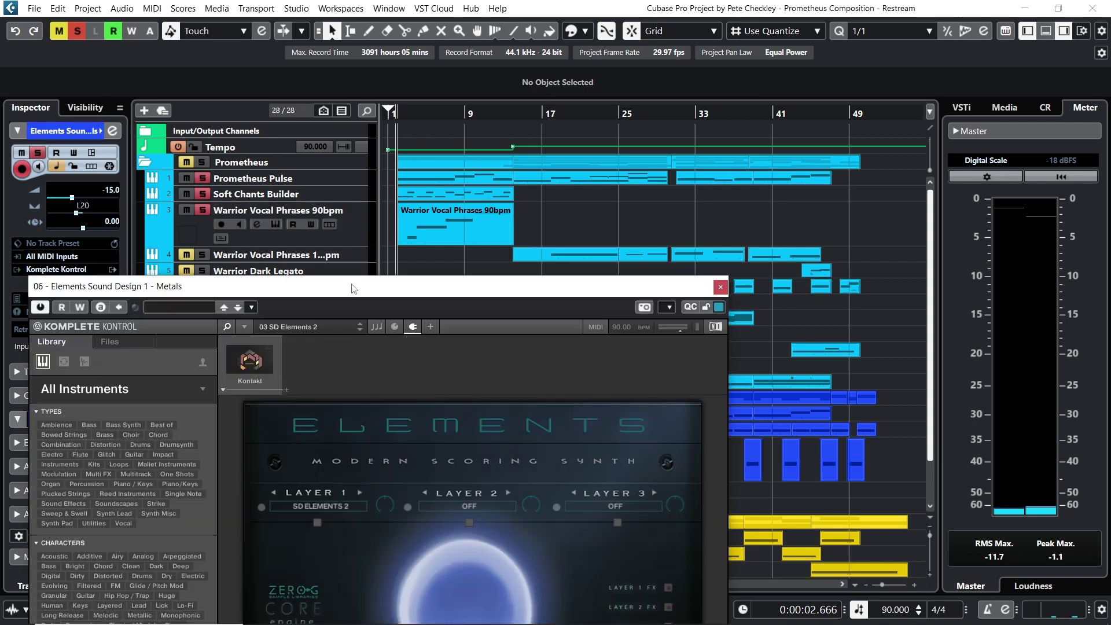
drag(462, 124, 478, 52)
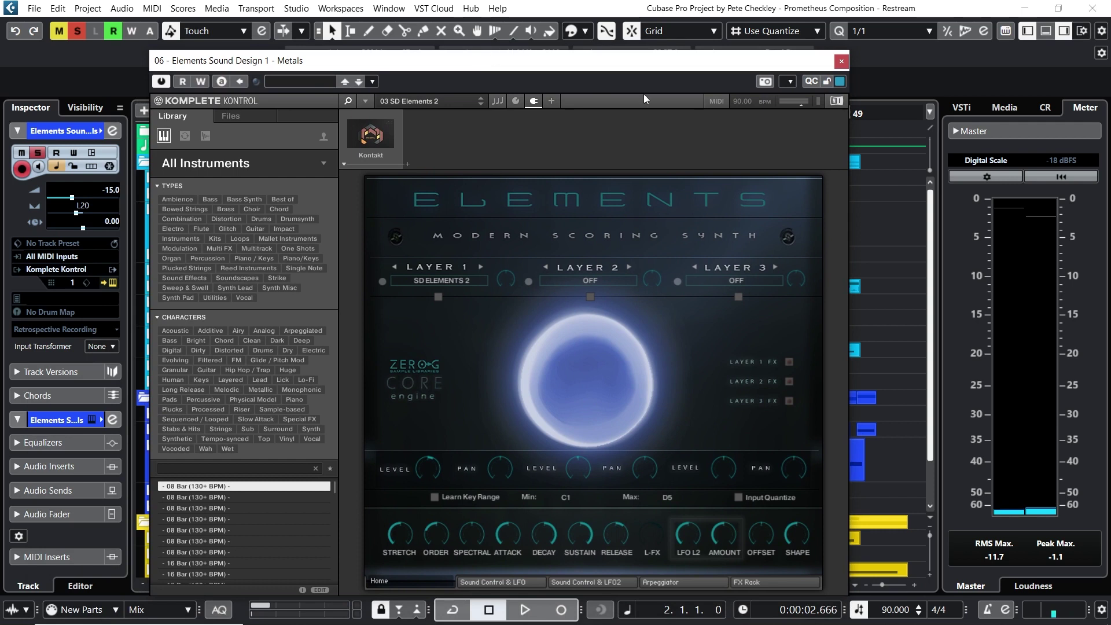
click(841, 61)
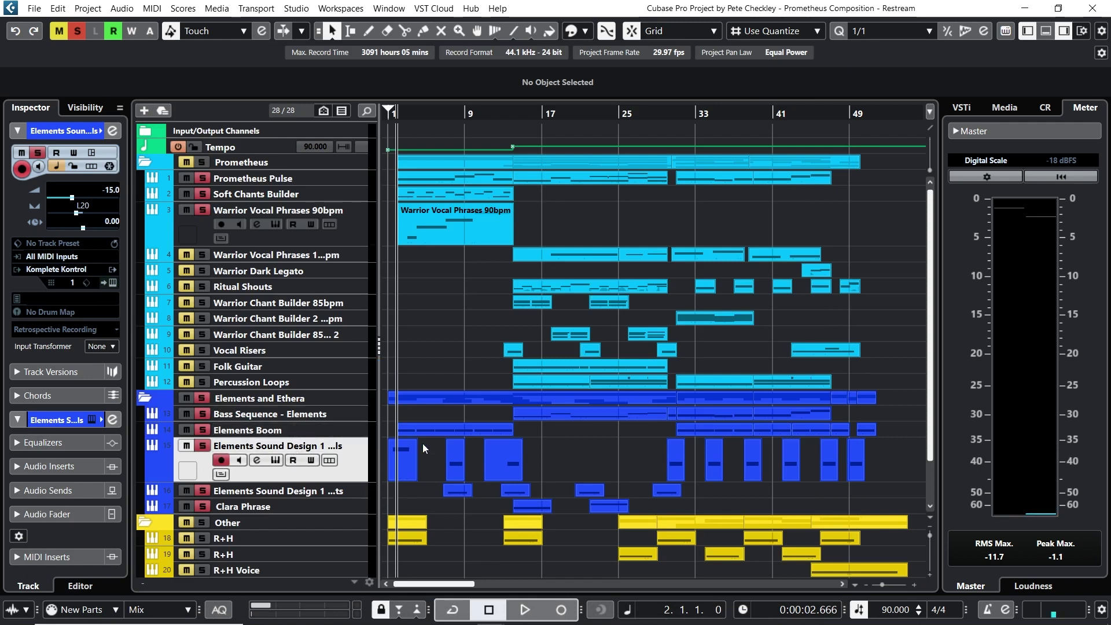
Step: Listen to the soloed Prometheus tracks with the Elements and Ethera folder from bar 1, stopping at bar 9
drag(392, 110, 389, 116)
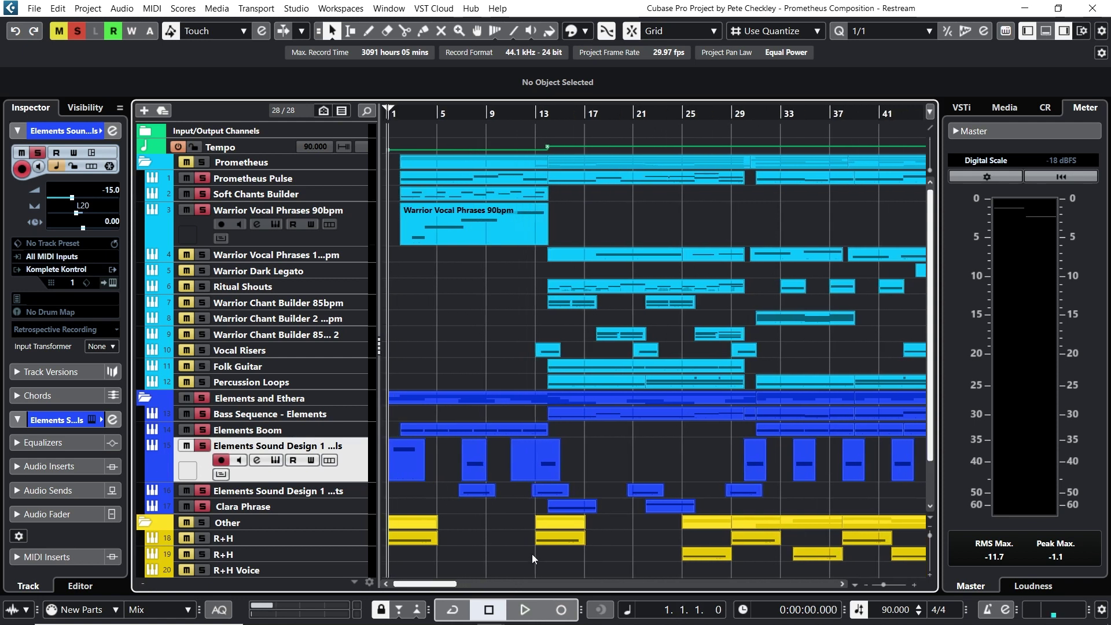
click(524, 610)
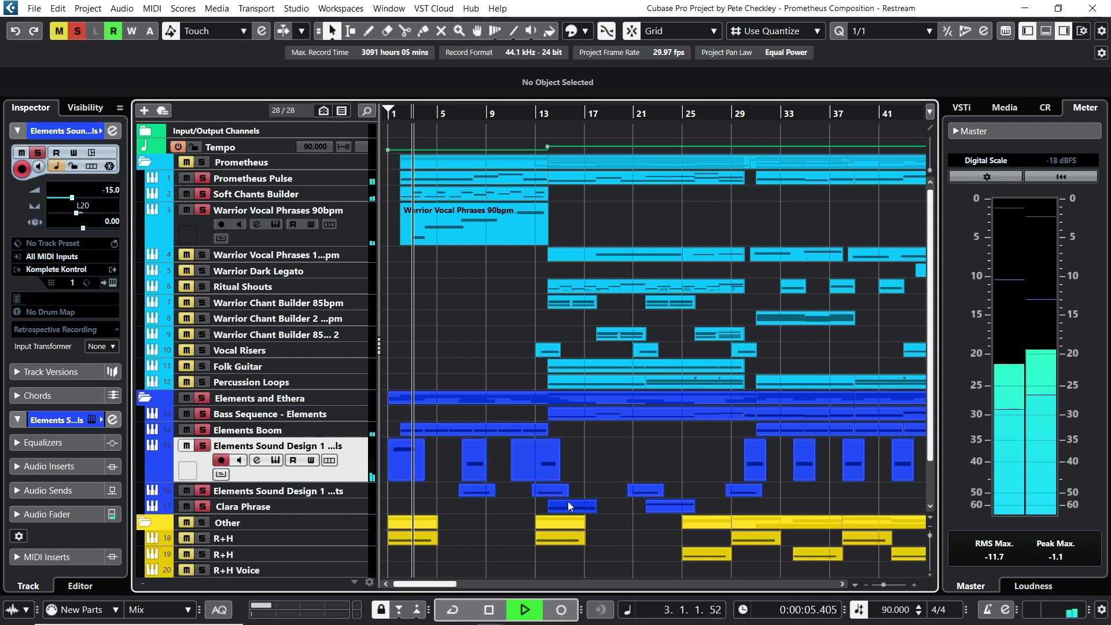
click(489, 611)
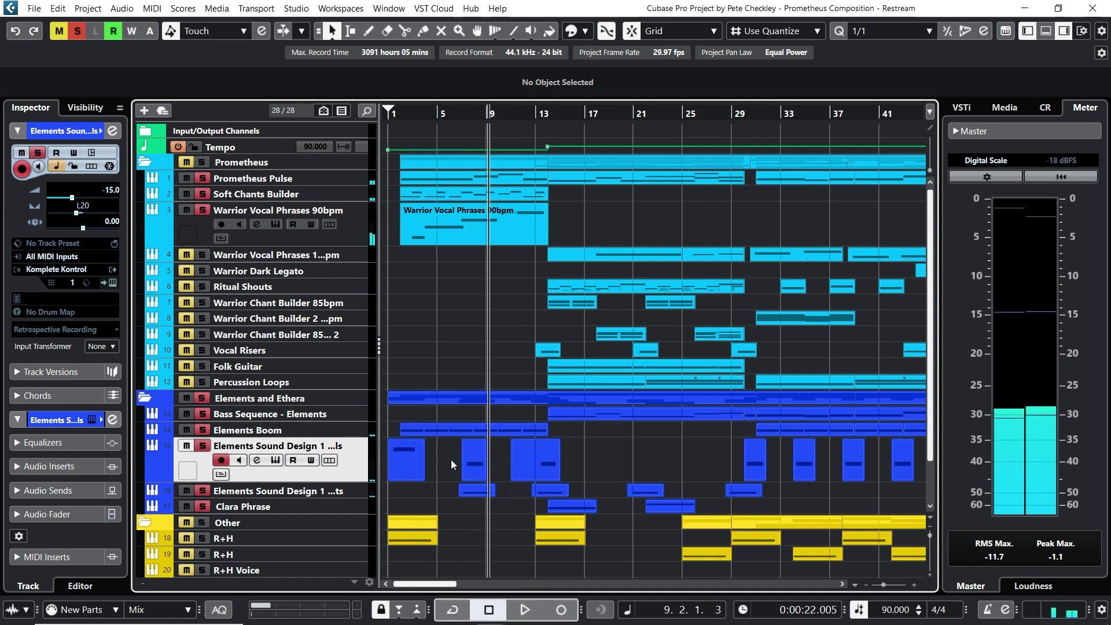
Step: Clear the solos on the Elements and Ethera folder and the Prometheus folder, and play the full arrangement from bar 1
click(204, 399)
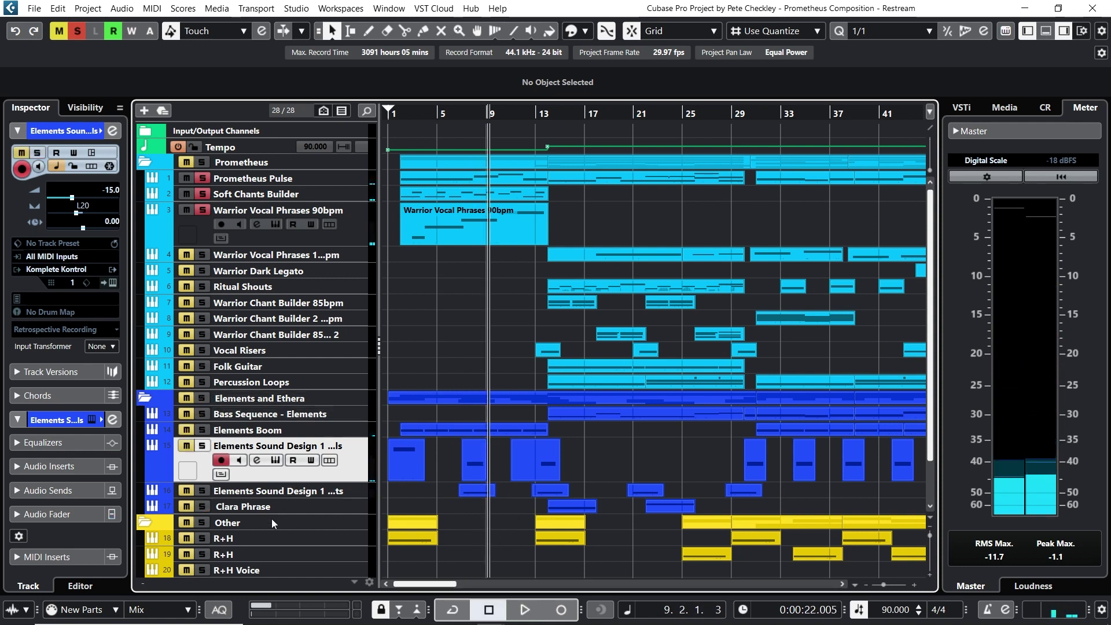
drag(389, 111, 387, 115)
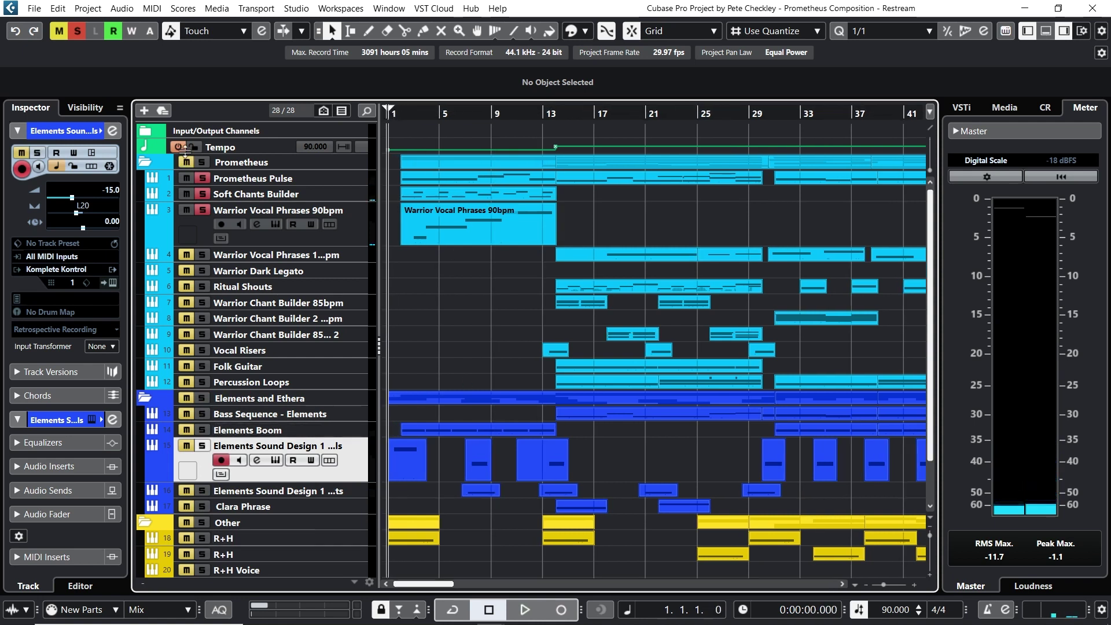
click(202, 163)
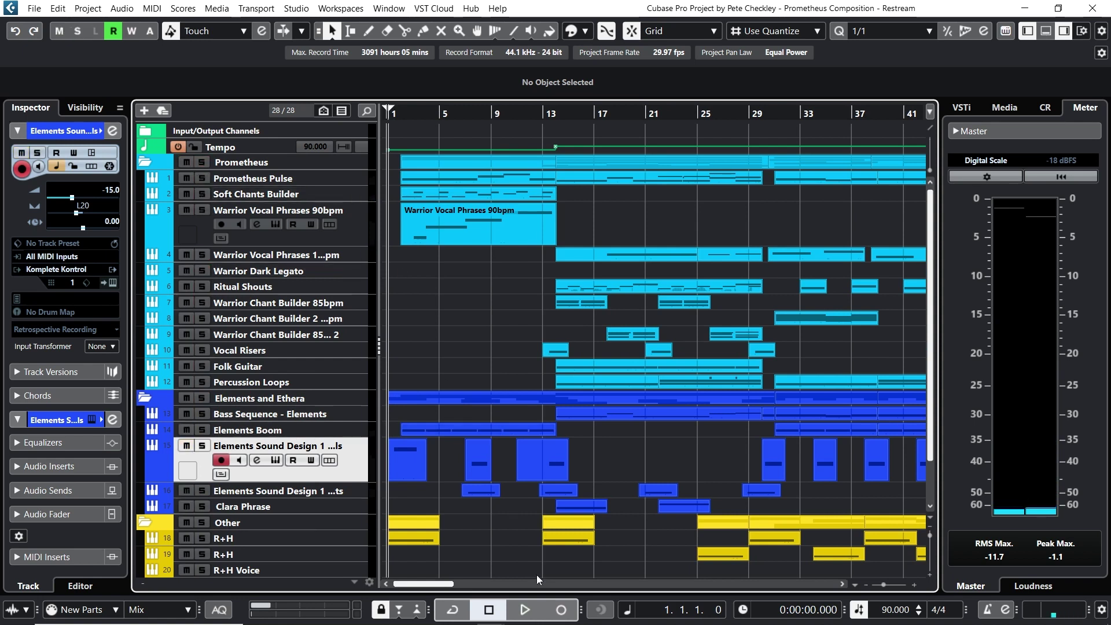
click(519, 611)
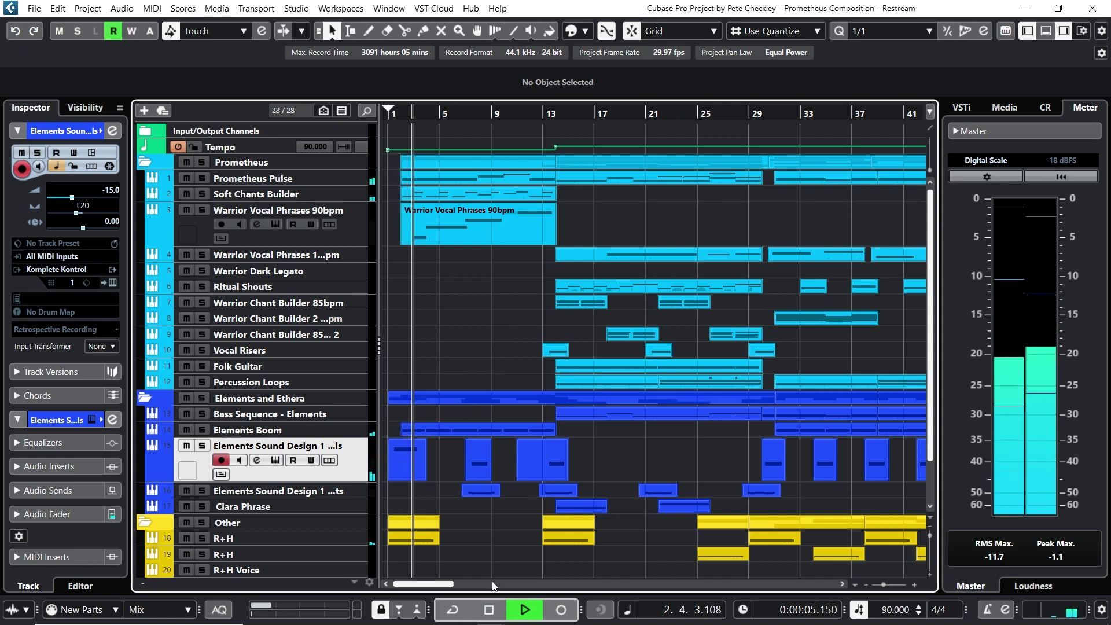
Step: Stop playback and bypass the Blackhole insert on the Warrior Vocal Phrases 90bpm track
click(490, 610)
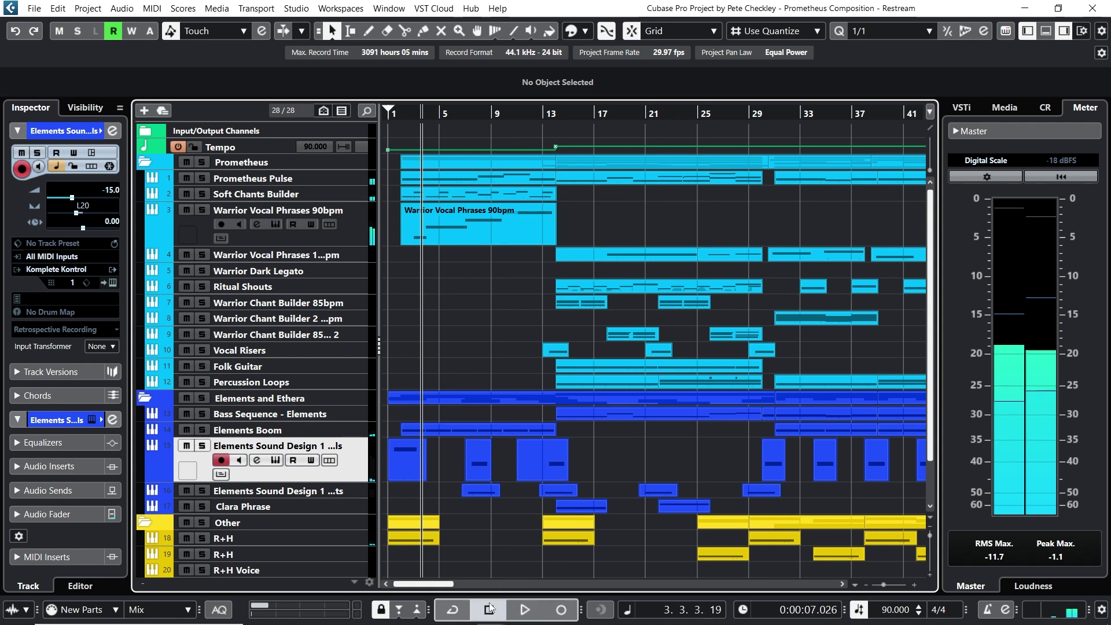
click(256, 224)
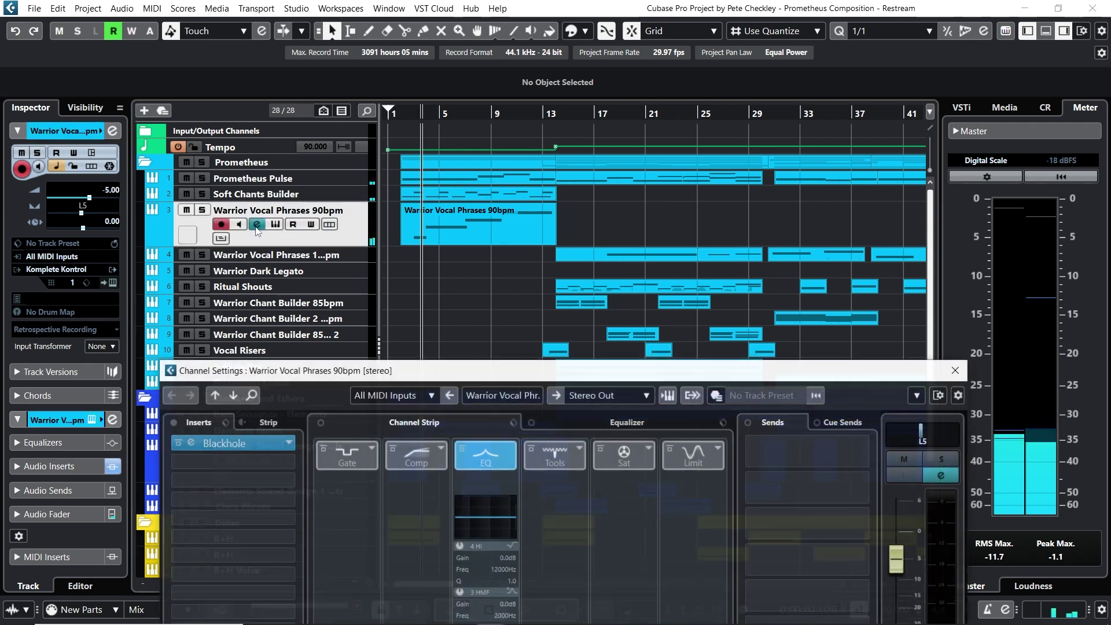
click(181, 444)
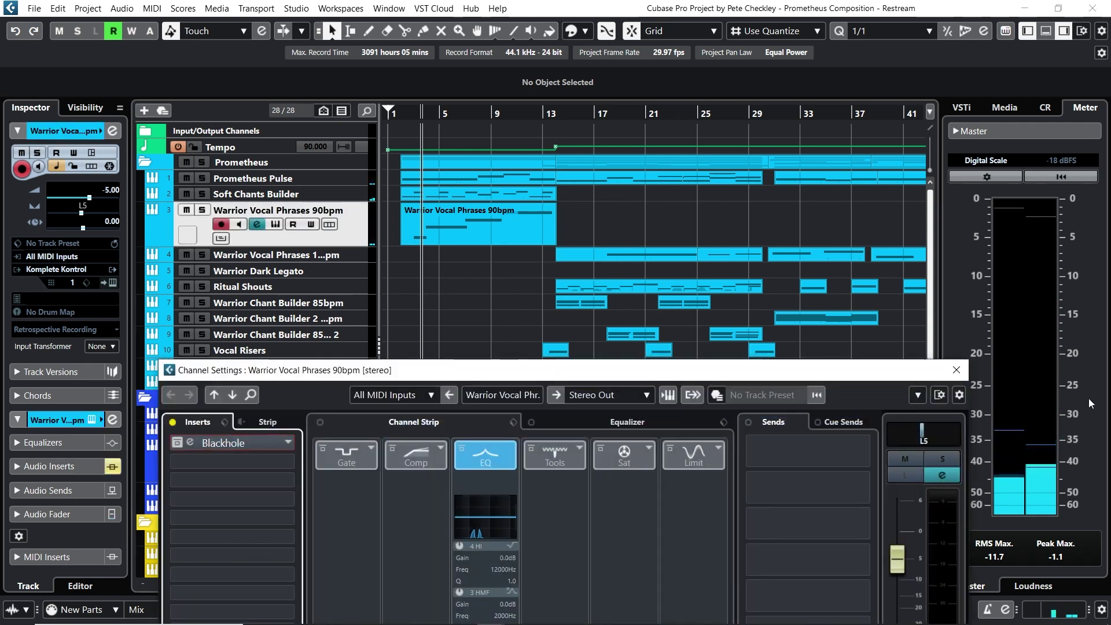
click(964, 371)
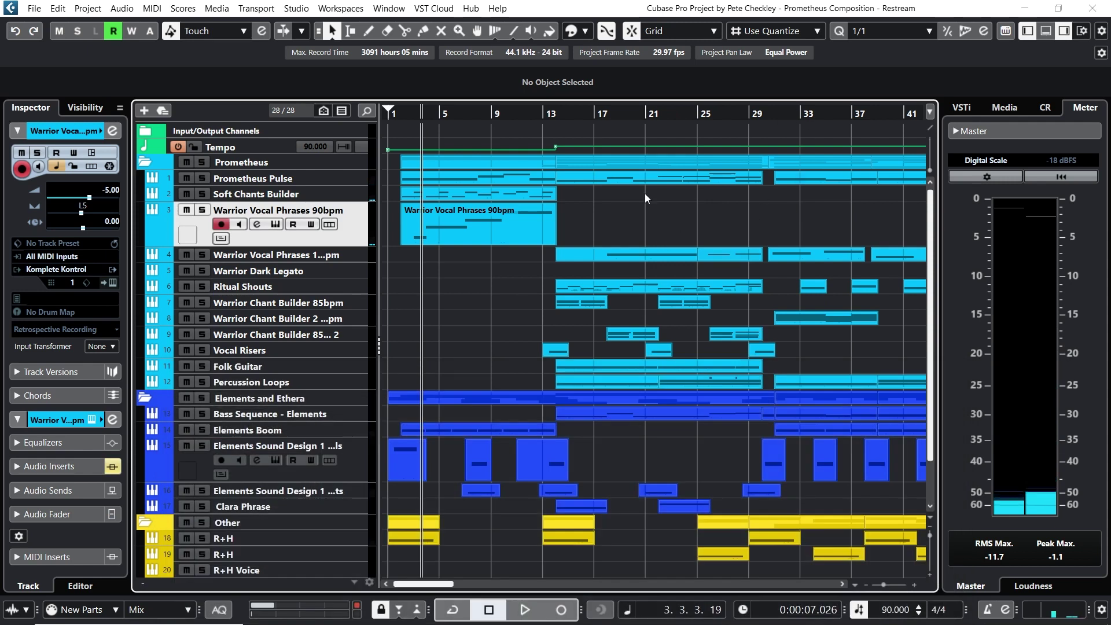
Step: Listen to the arrangement from bar 5 to bar 9, briefly soloing the Warrior Vocal Phrases 90bpm track during playback
click(435, 152)
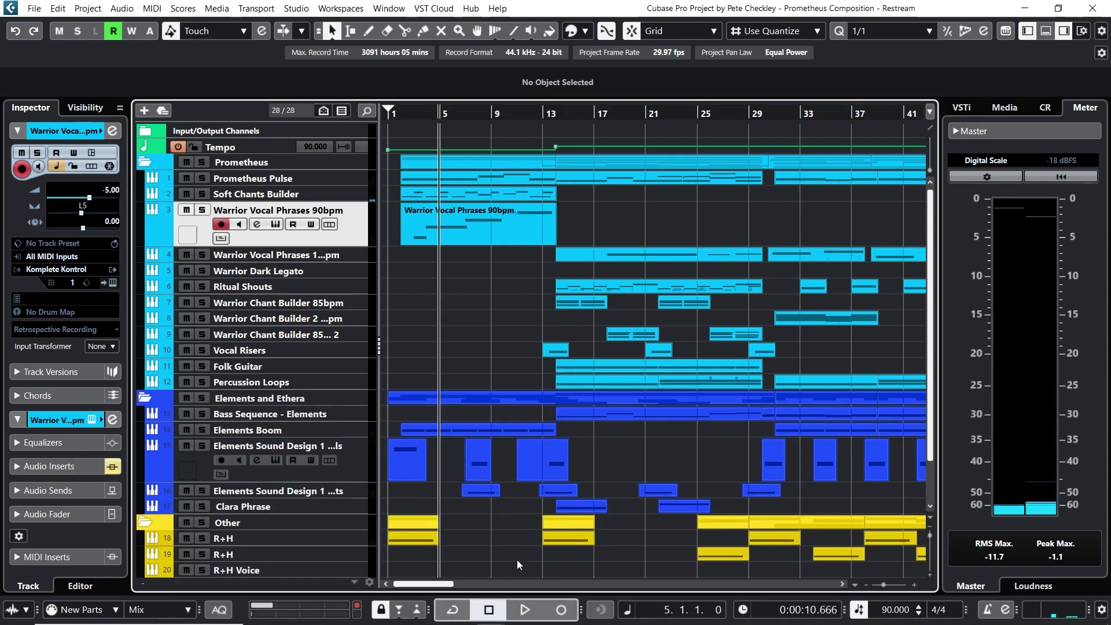
click(522, 599)
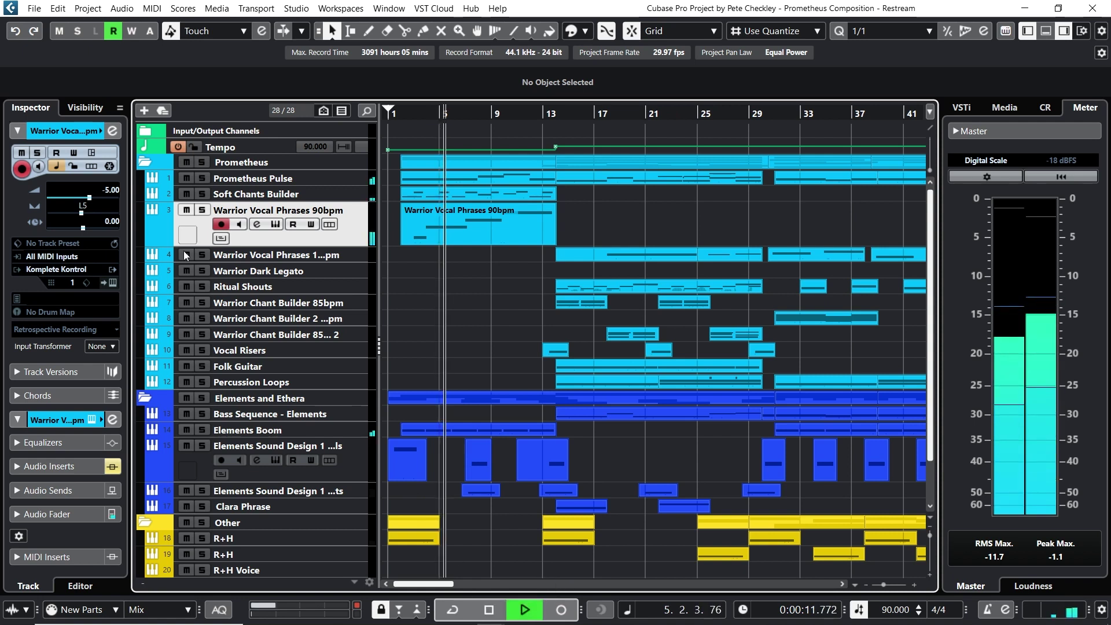
click(204, 209)
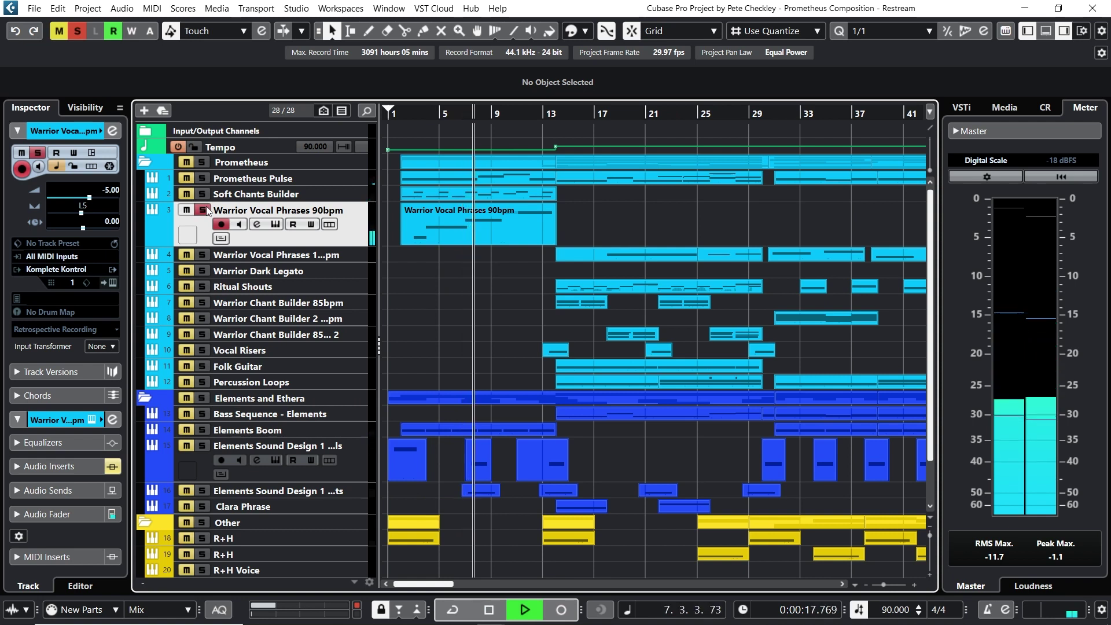
click(204, 210)
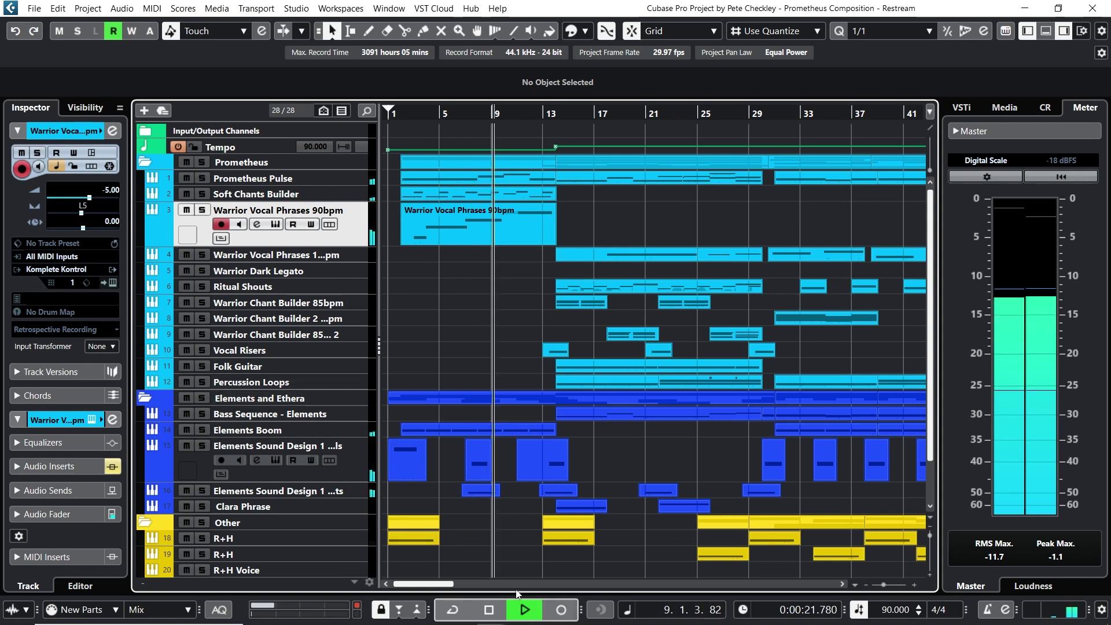
click(499, 609)
Step: Reactivate the Blackhole insert in the Warrior Vocal Phrases 90bpm channel settings
click(257, 224)
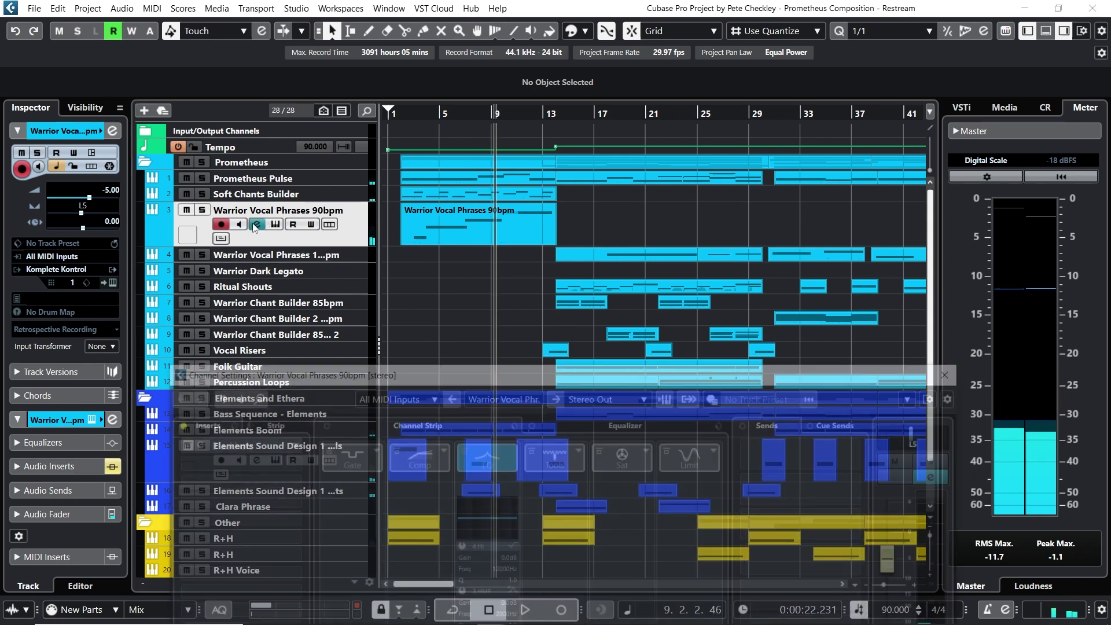
click(222, 443)
click(751, 142)
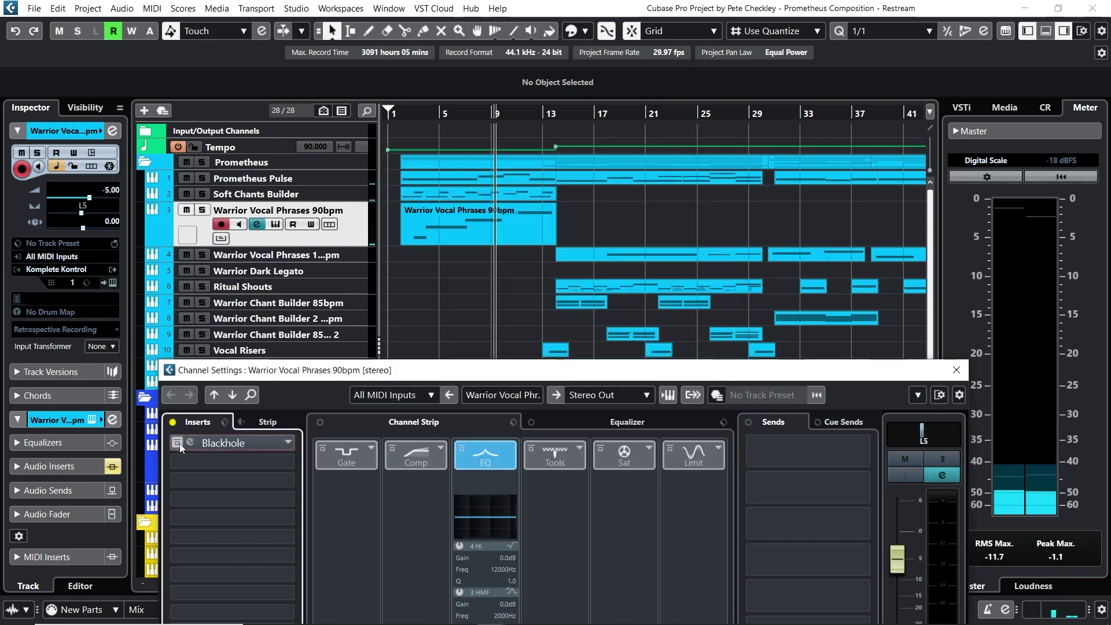
click(955, 370)
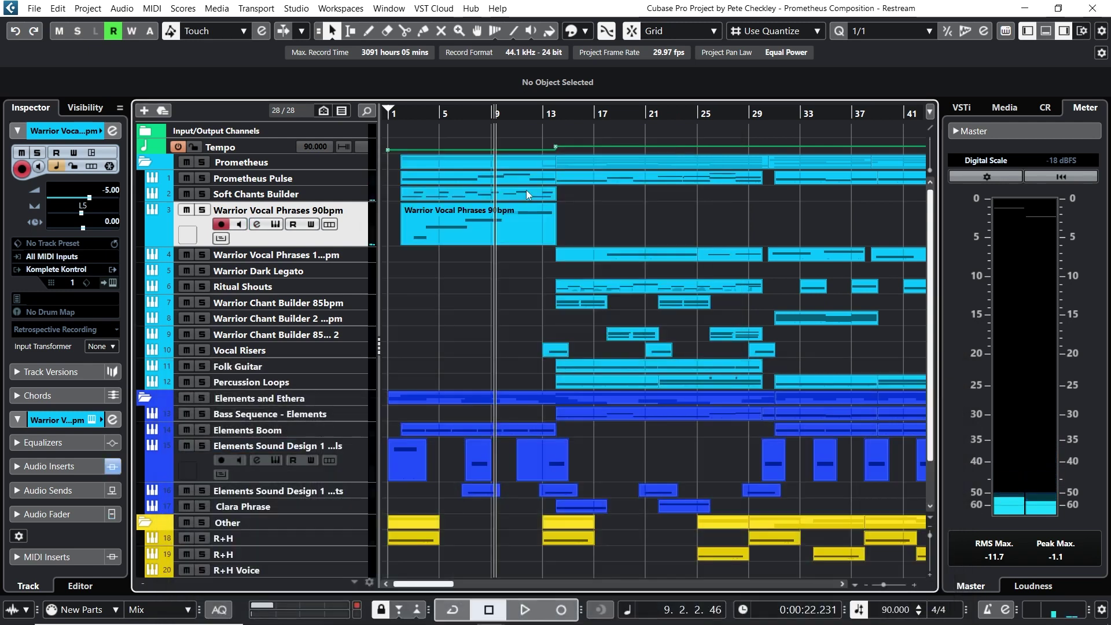
Step: Position the playhead at bar 14, where the section after the intro begins
click(548, 116)
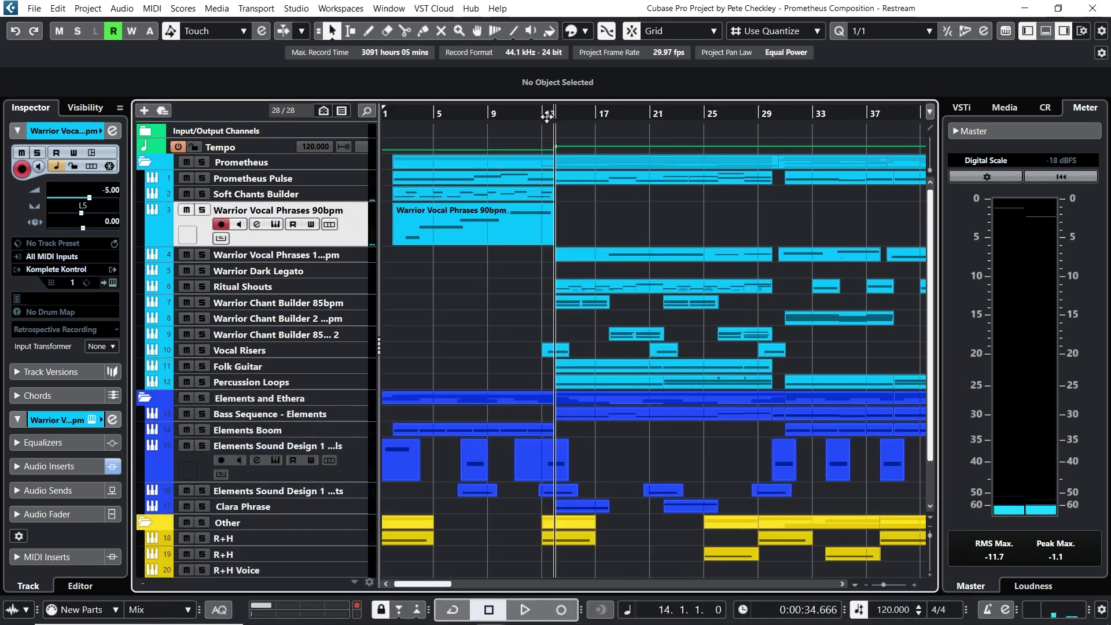
click(543, 115)
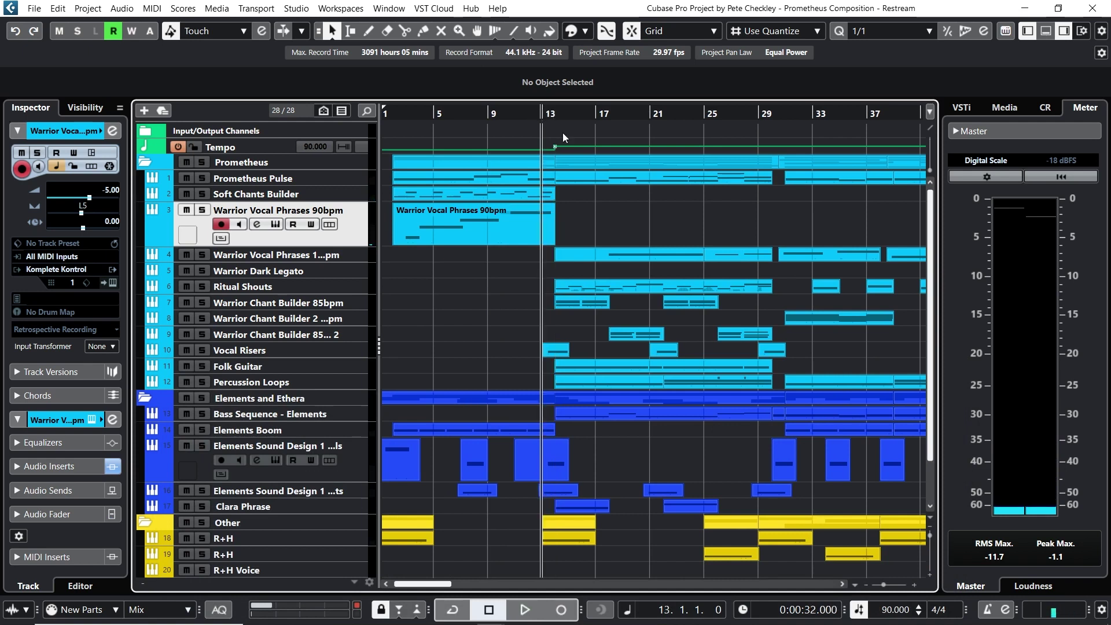
click(556, 113)
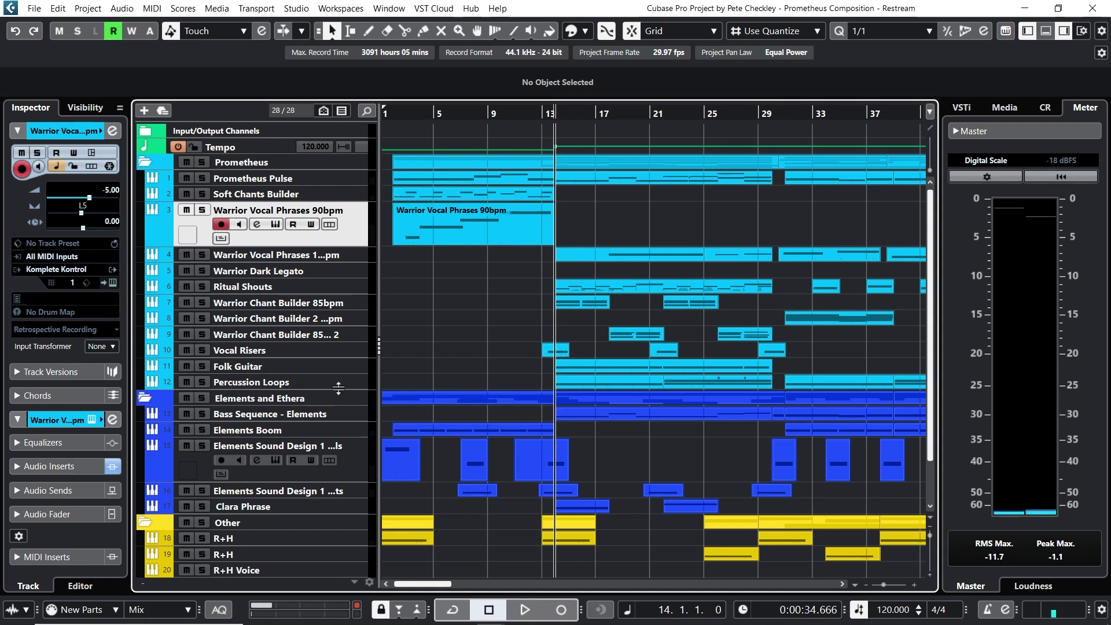
Step: Open the instrument on the Percussion Loops track and show its Kontakt patch in Edit View
click(318, 385)
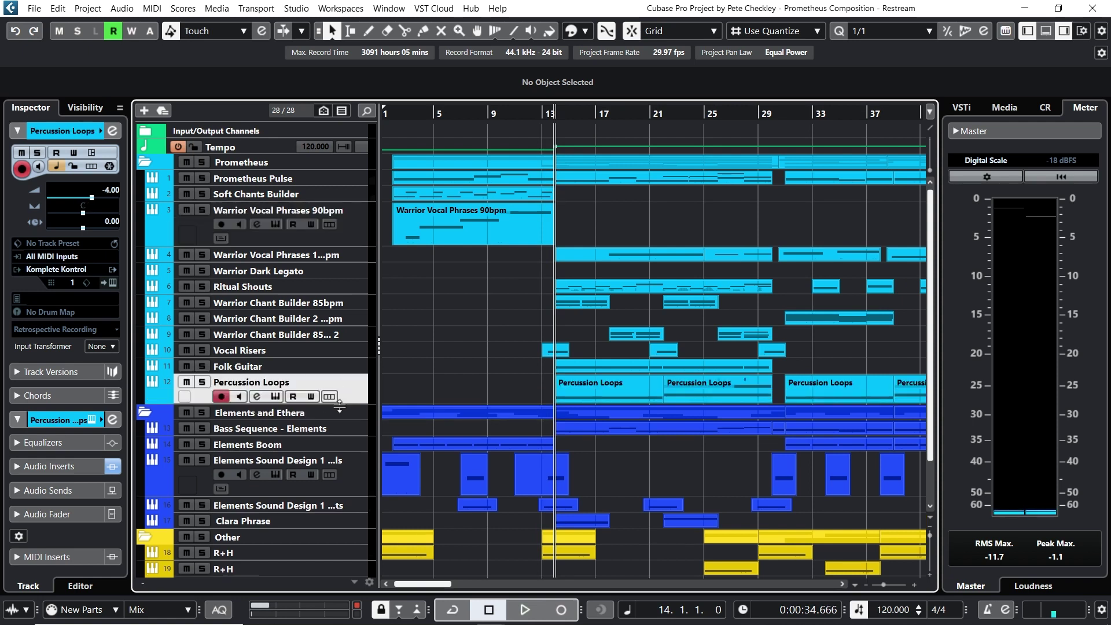
click(275, 398)
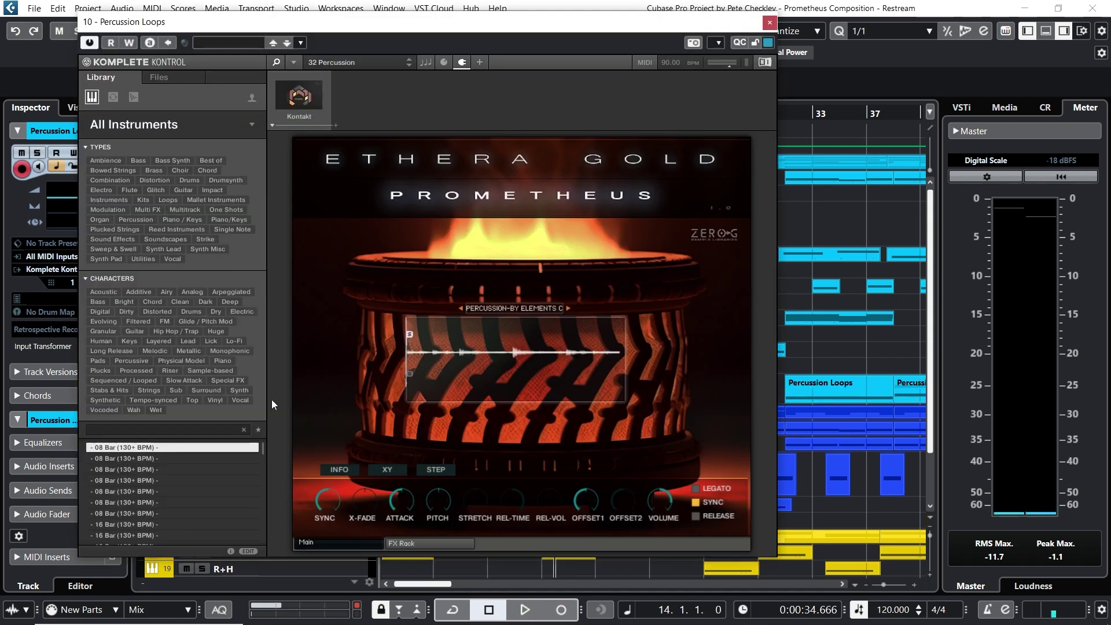
click(294, 63)
mouse_move(336, 139)
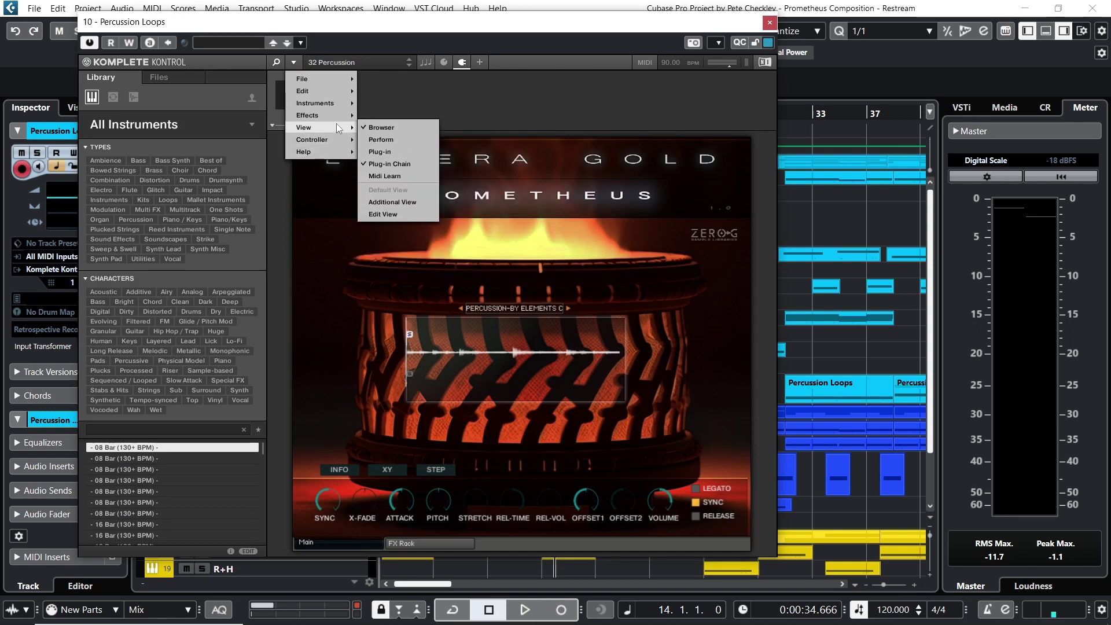
click(429, 213)
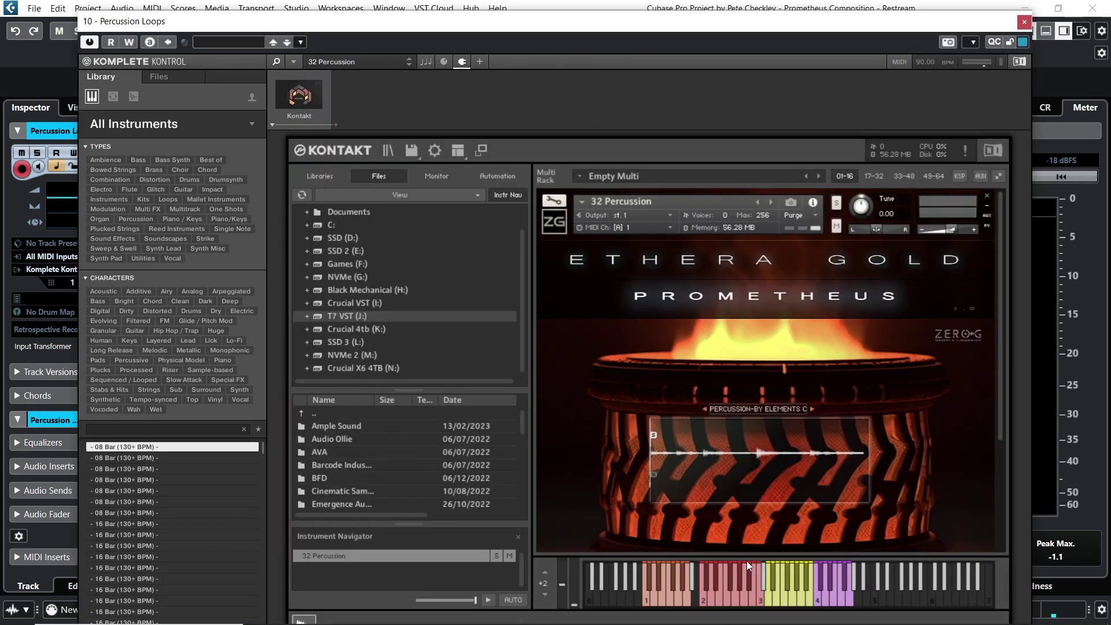
Step: Audition two 32 Percussion loops from the red key range, then leave the edit view and close the instrument
click(713, 596)
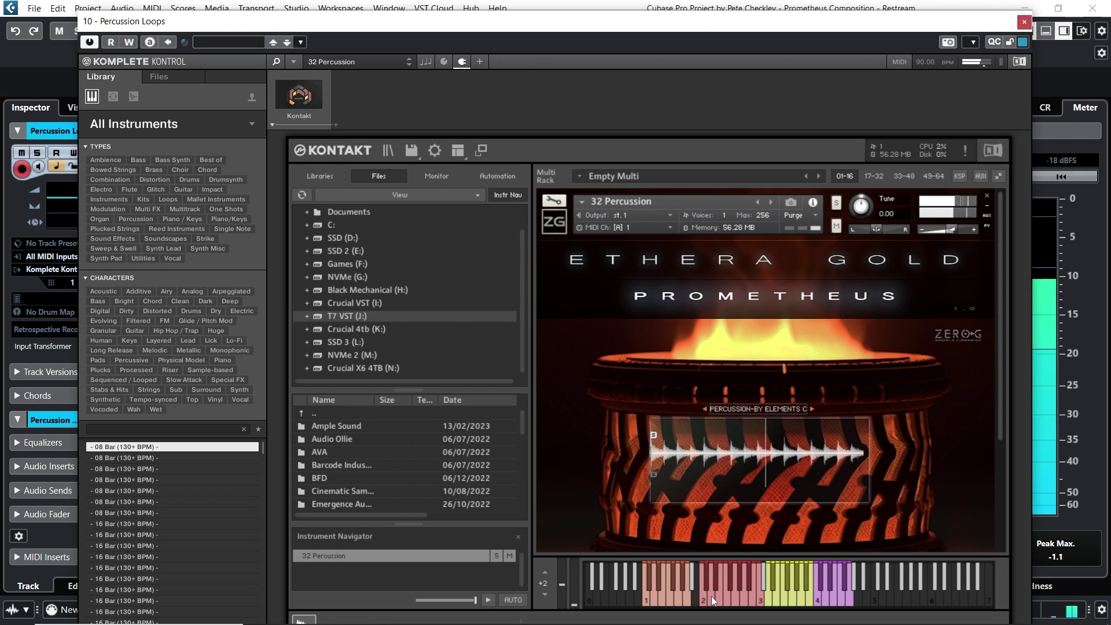
click(755, 605)
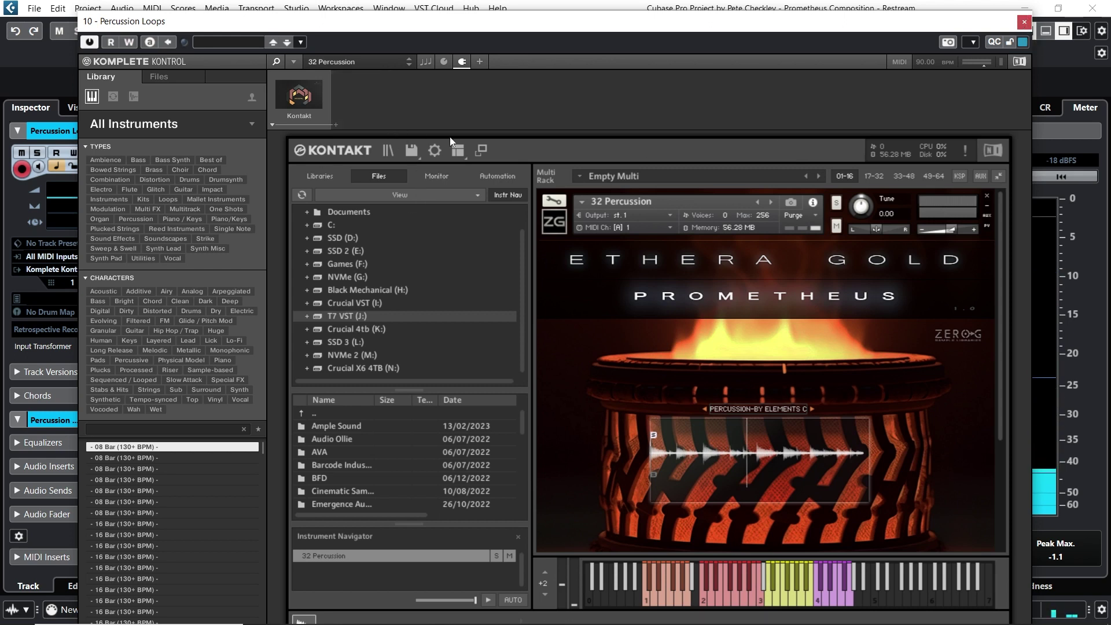
click(483, 153)
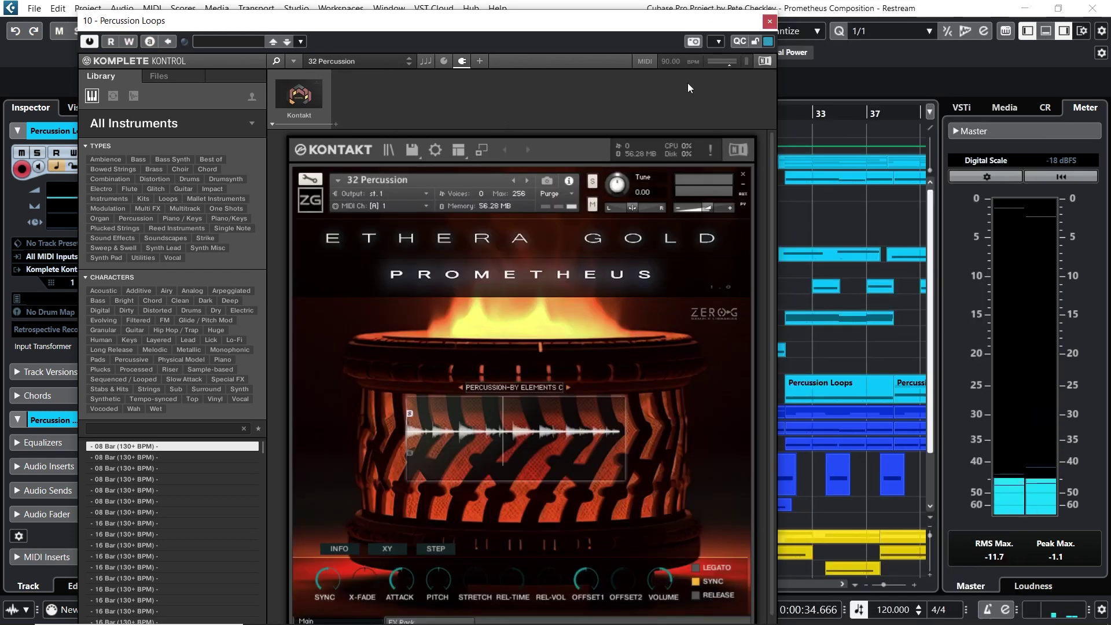
click(770, 22)
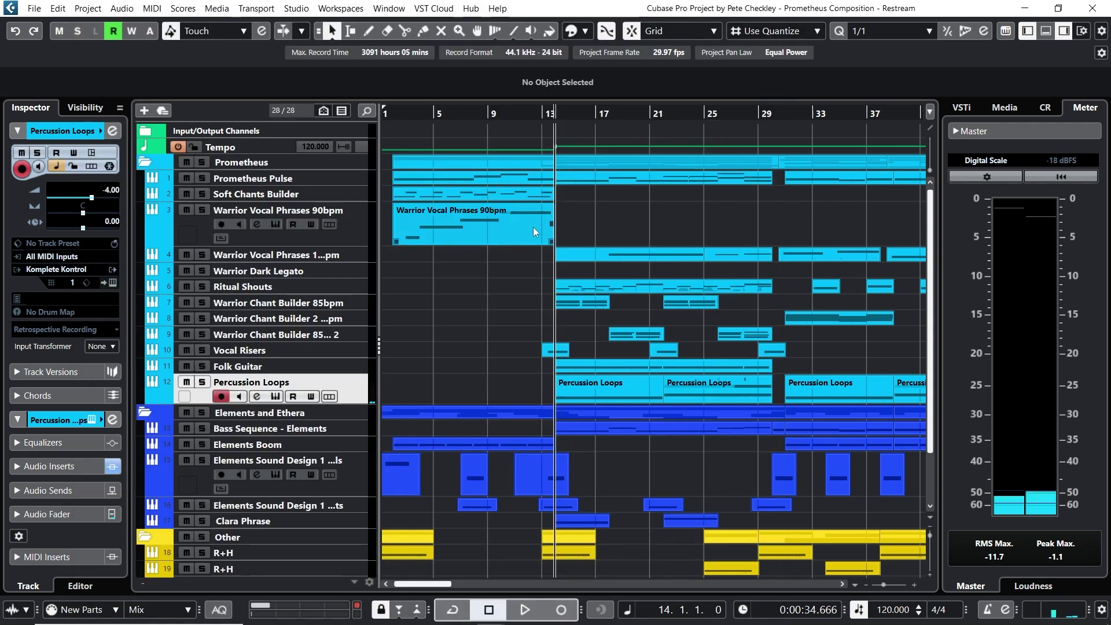
Step: Listen to the soloed Folk Guitar track from bar 14, stop at bar 18 and clear its solo
click(204, 367)
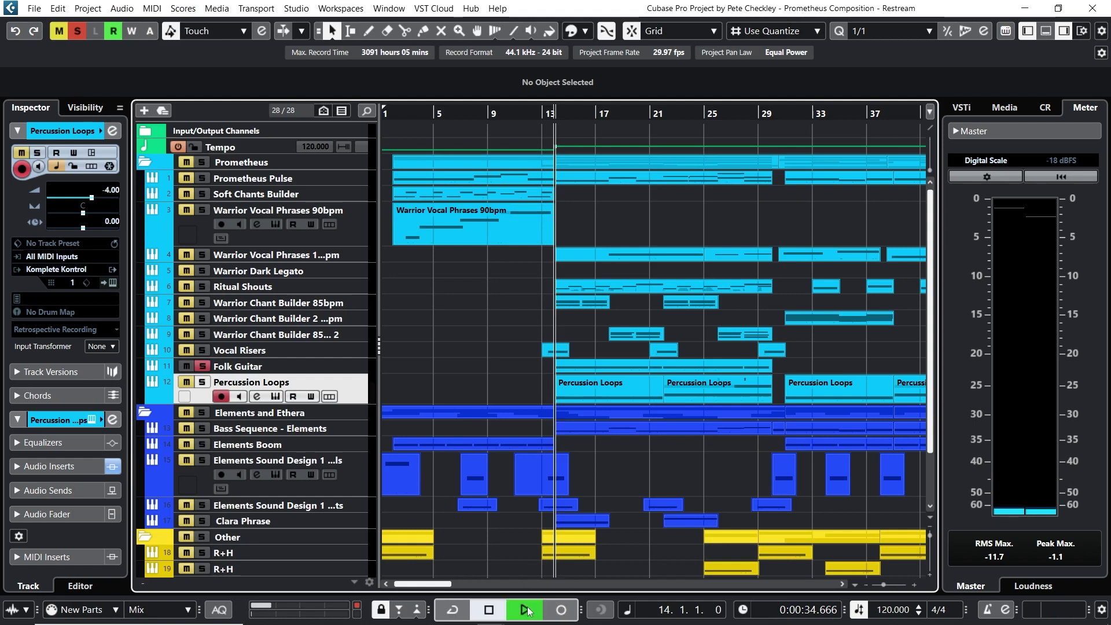
click(489, 611)
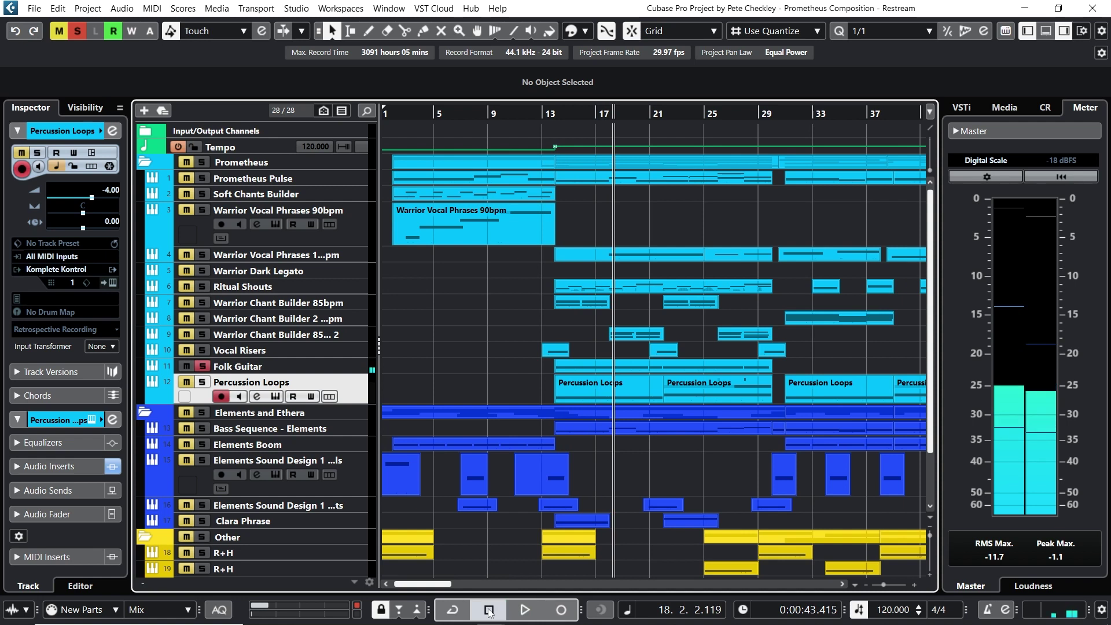
click(206, 367)
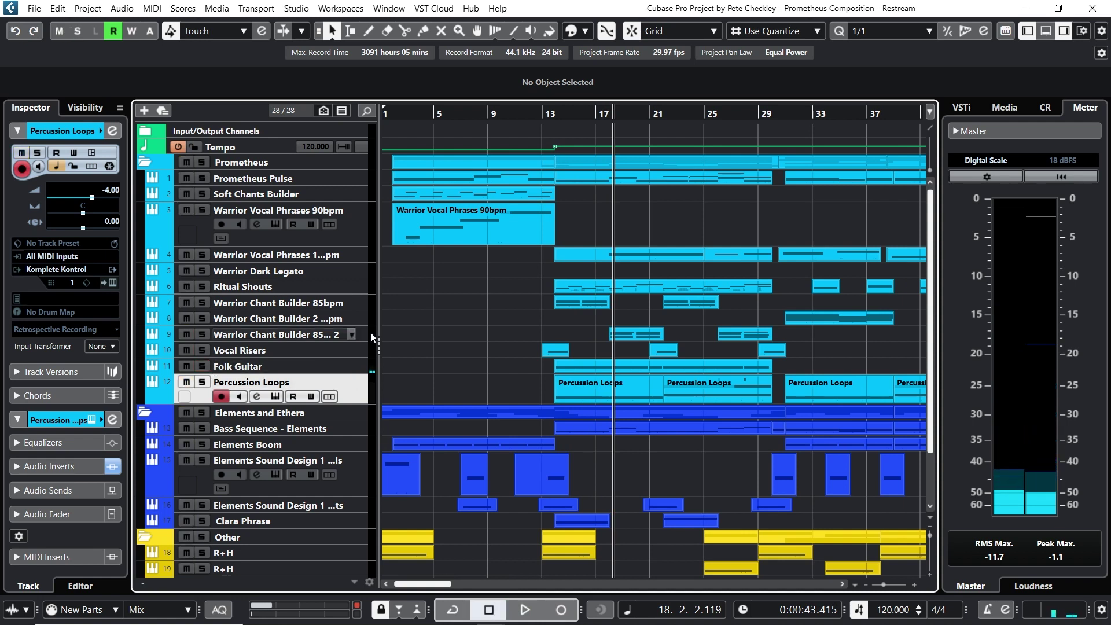
Step: Listen to the soloed Vocal Risers track from bar 13, stop at bar 14 and clear its solo
click(545, 113)
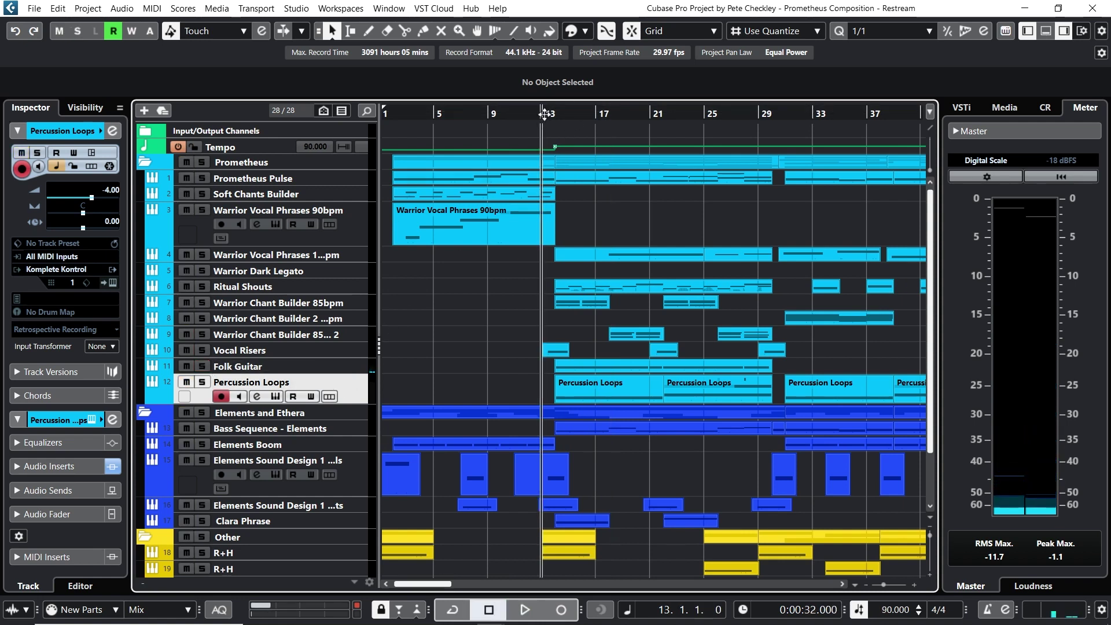
click(202, 351)
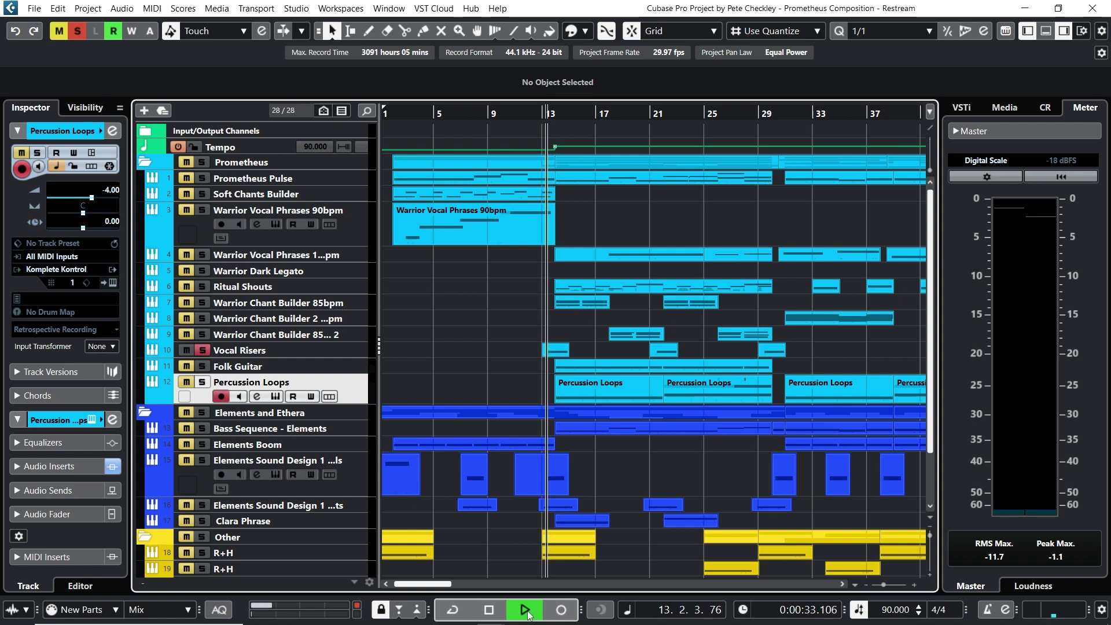
click(490, 611)
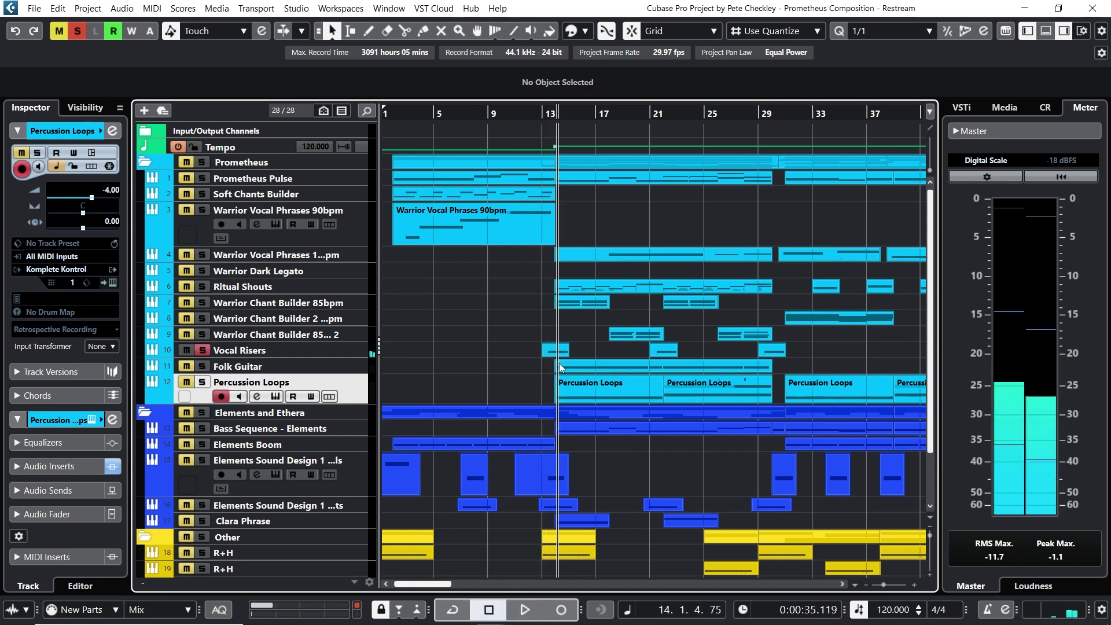
click(202, 350)
Step: Listen to the soloed Ritual Shouts and Warrior Chant Builder 85bpm from bar 14, adding the second 85bpm chant builder during playback and stopping at bar 21
click(554, 111)
click(203, 303)
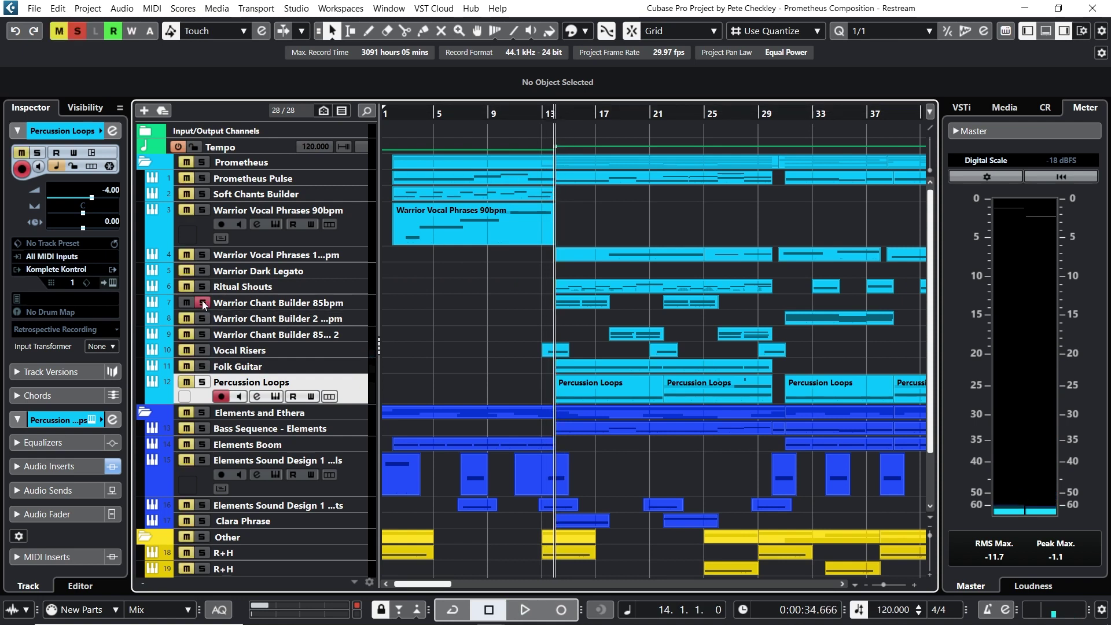
click(201, 289)
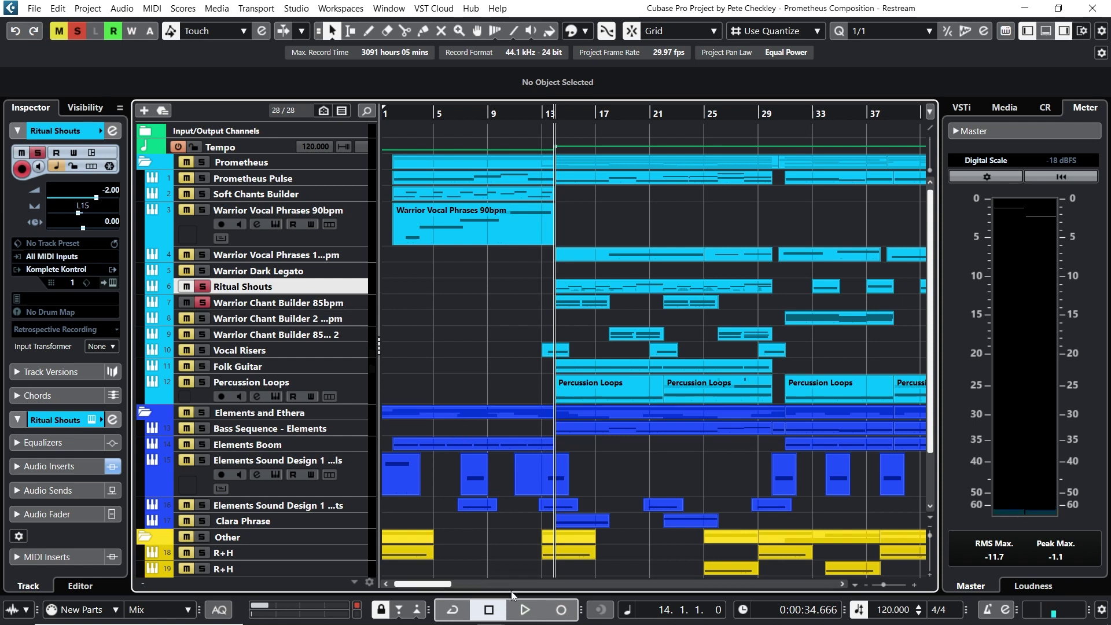
click(524, 607)
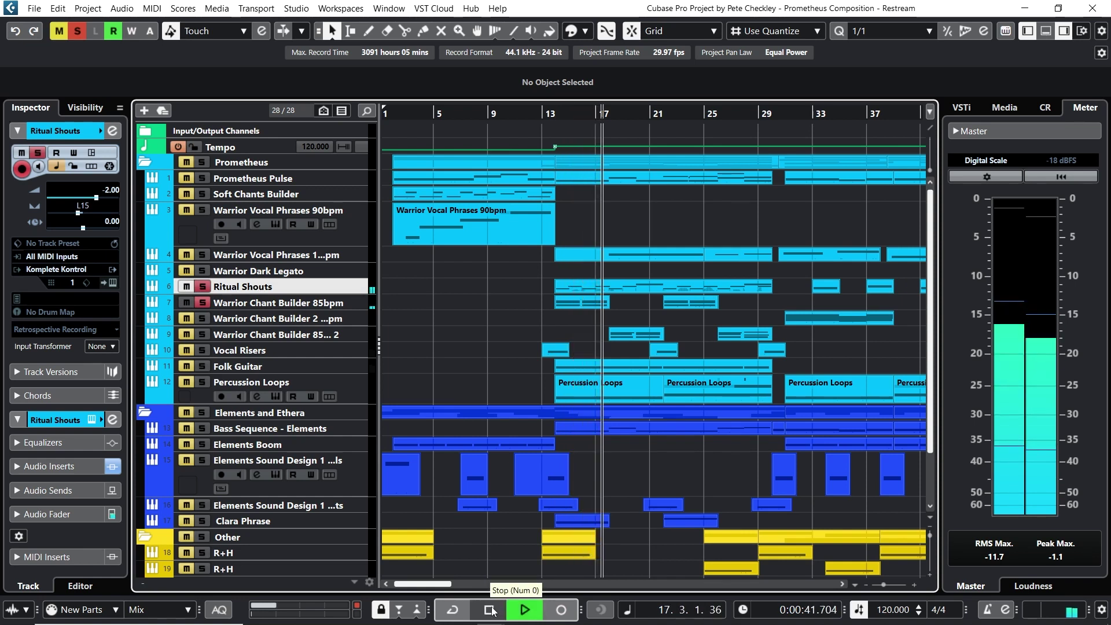
click(201, 335)
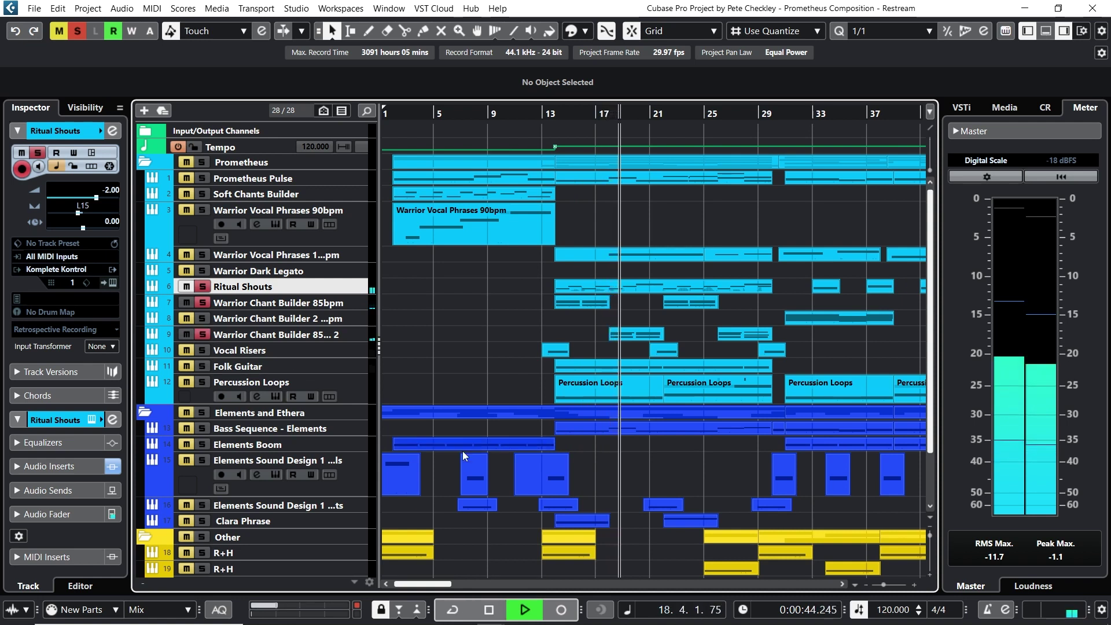
click(490, 609)
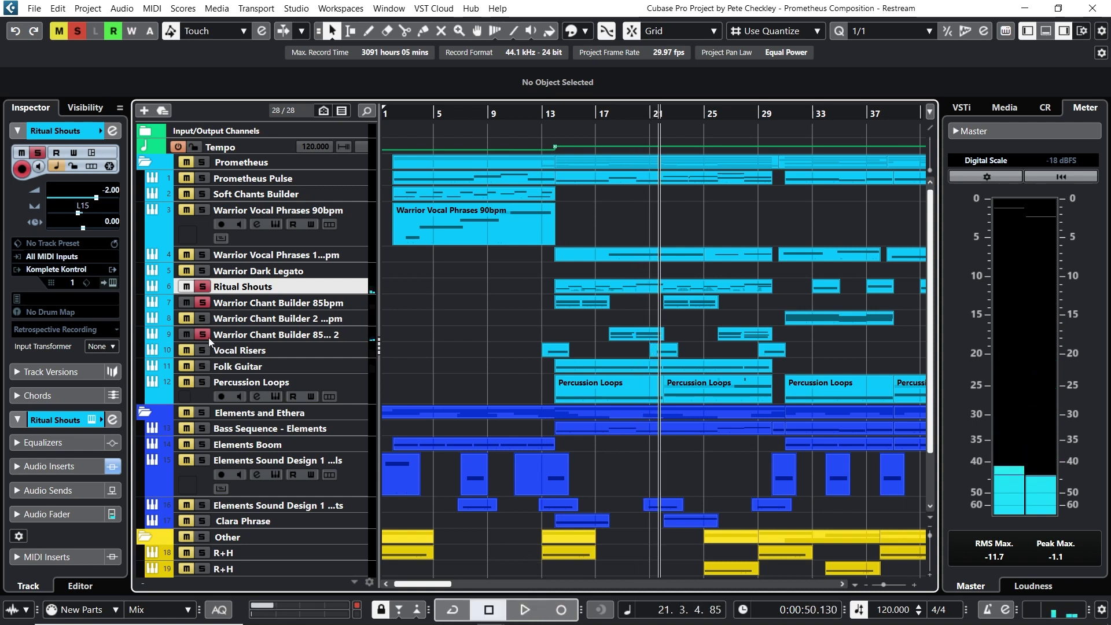
Step: Clear the solos on the Ritual Shouts and Warrior Chant Builder tracks and return the playhead to bar 14
click(202, 303)
click(202, 287)
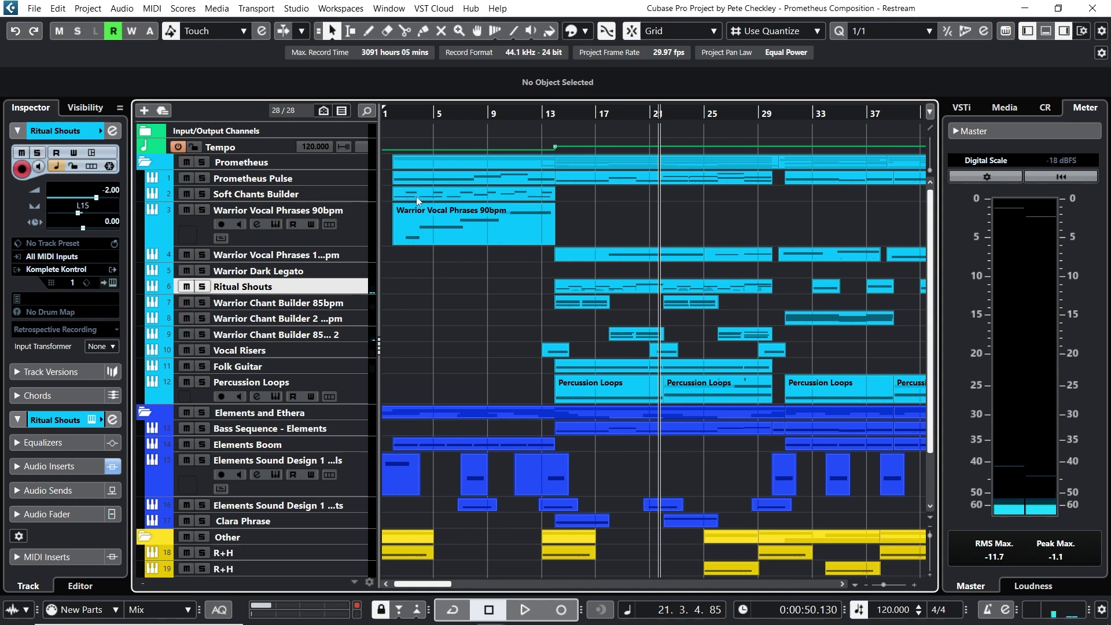
click(556, 114)
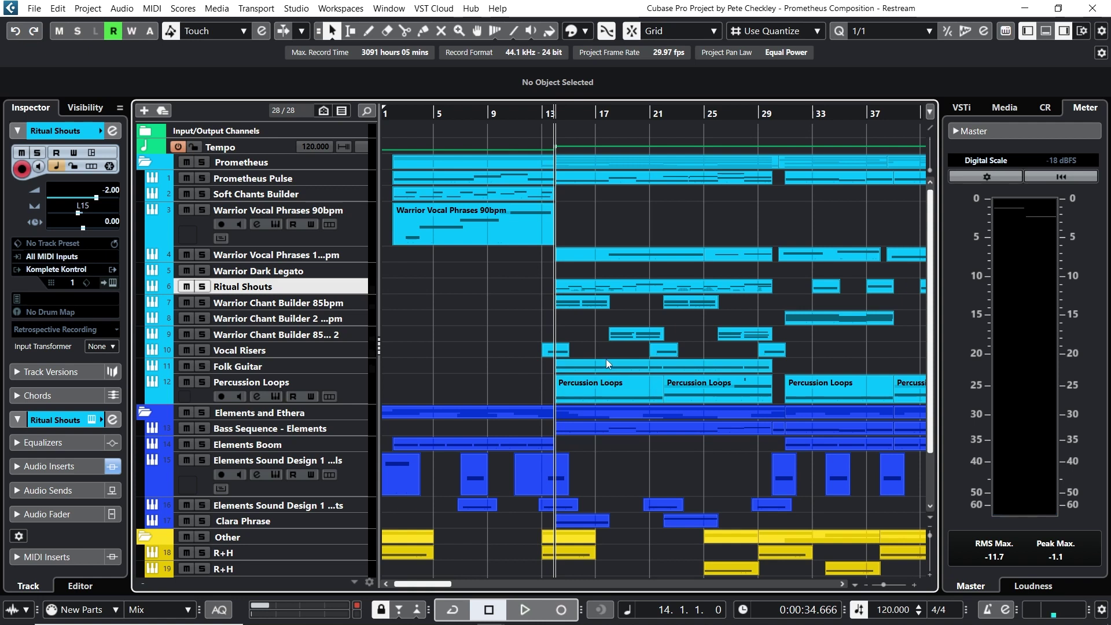
Step: Play the full mix from bar 13 and stop at bar 30
click(536, 114)
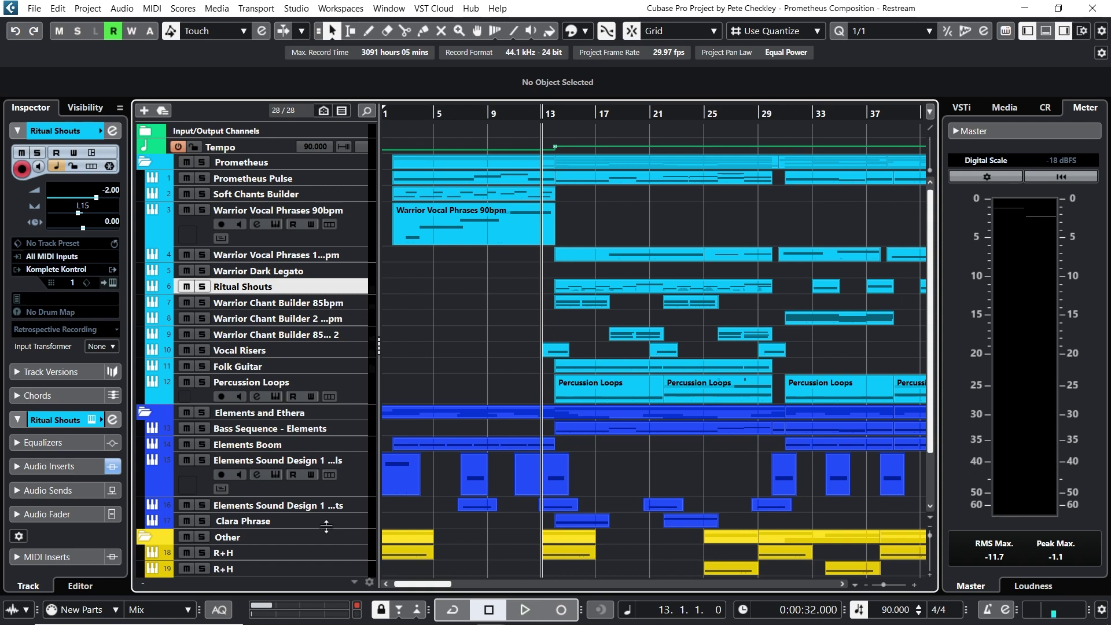
click(528, 610)
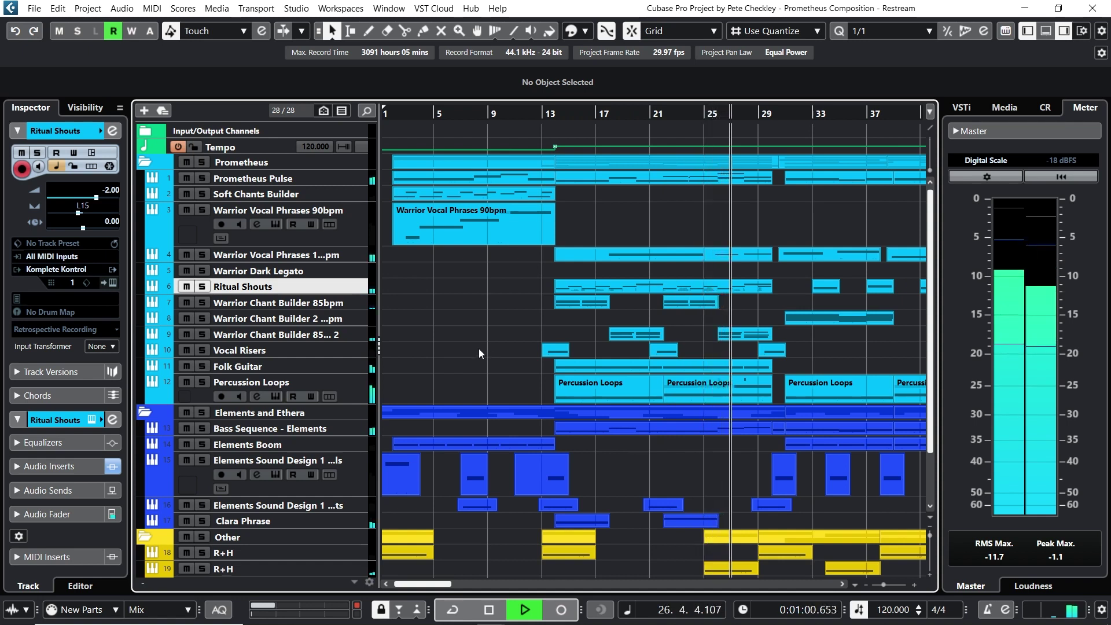
scroll(478, 350, up, 5)
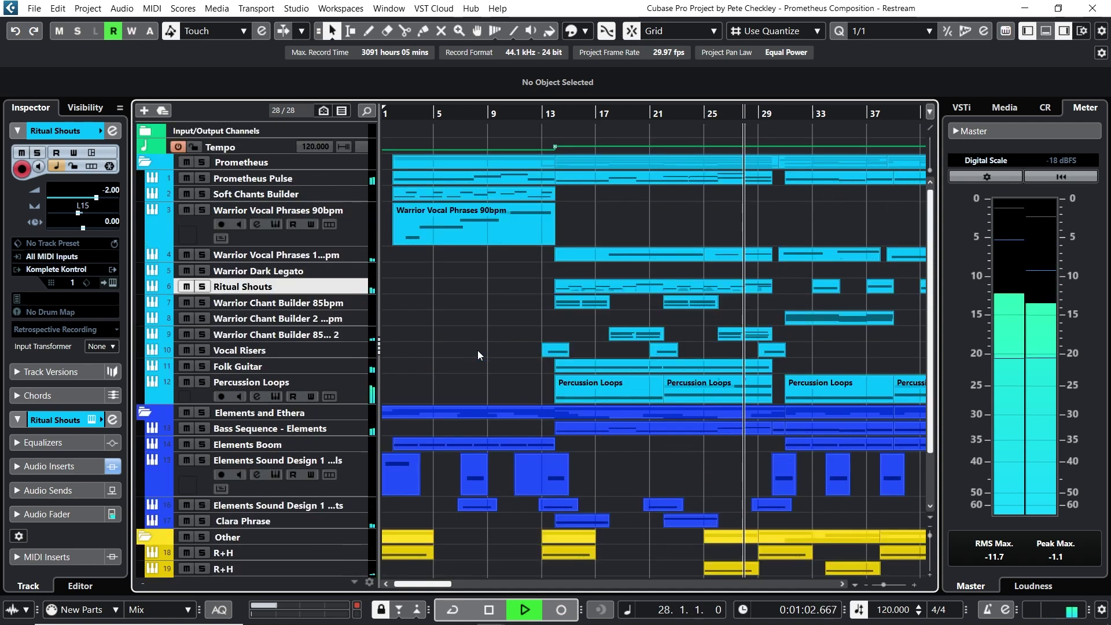
click(489, 610)
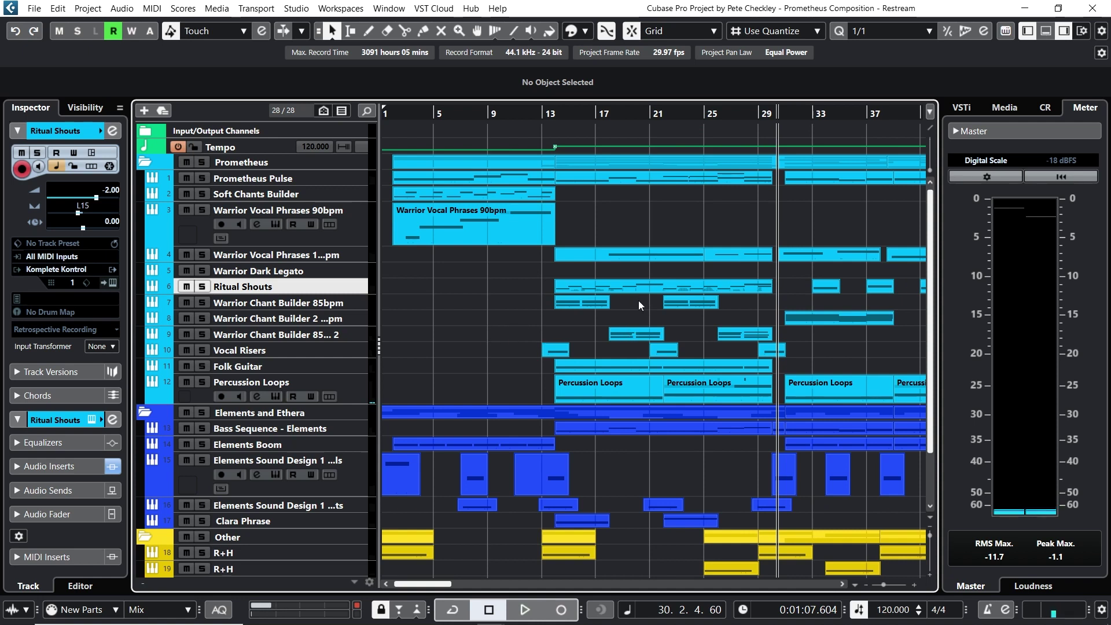
Step: Play the full mix briefly from bar 21, stop and return the playhead to bar 21
click(648, 113)
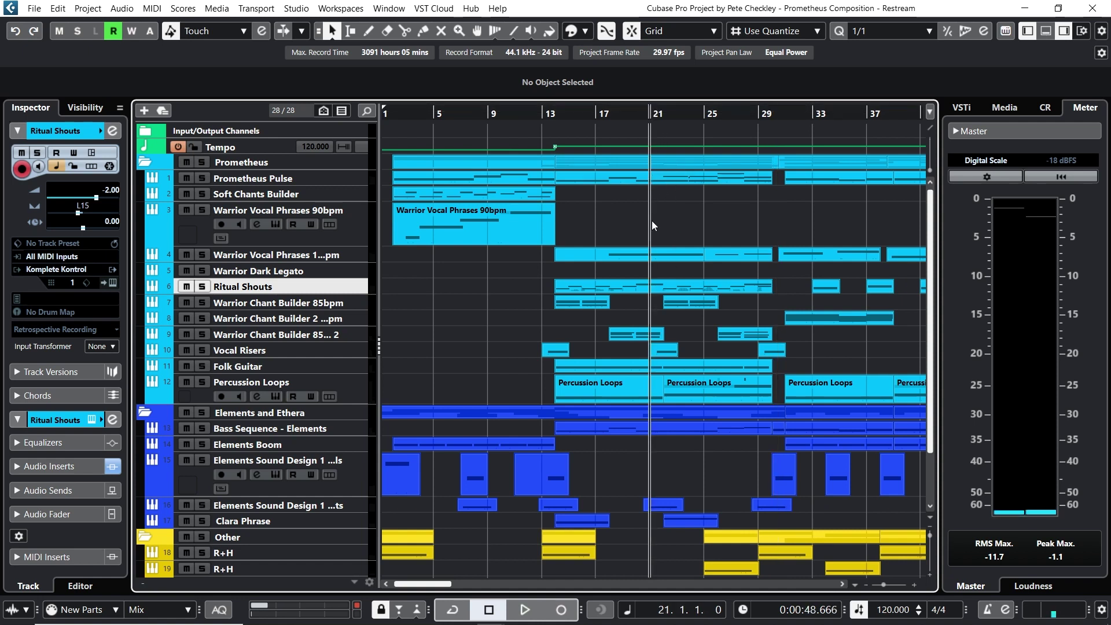
click(523, 609)
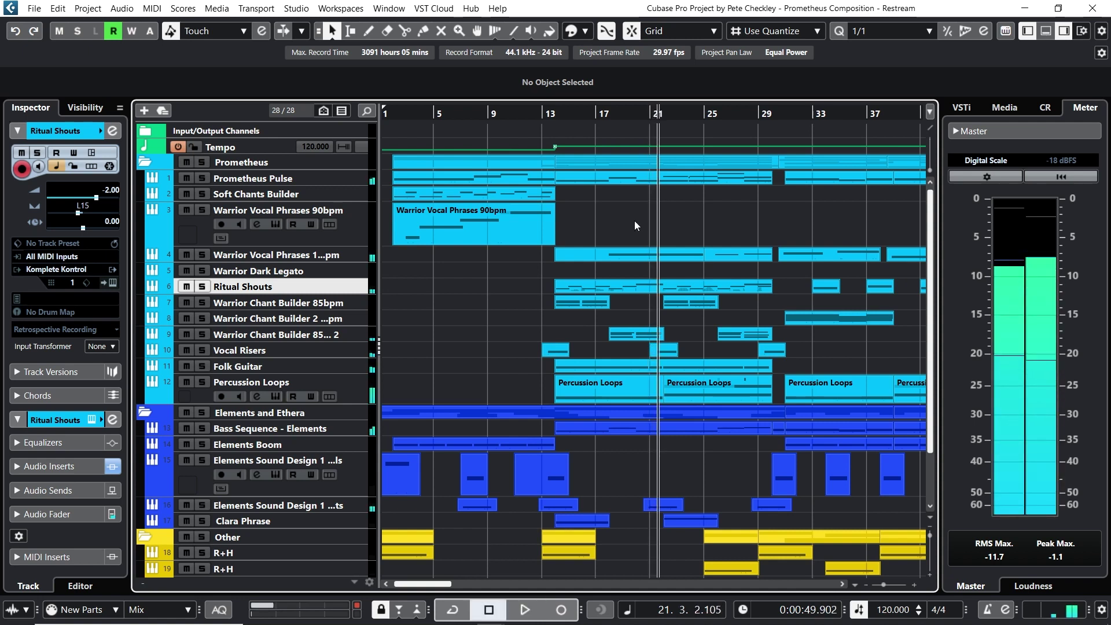
key(space)
click(649, 116)
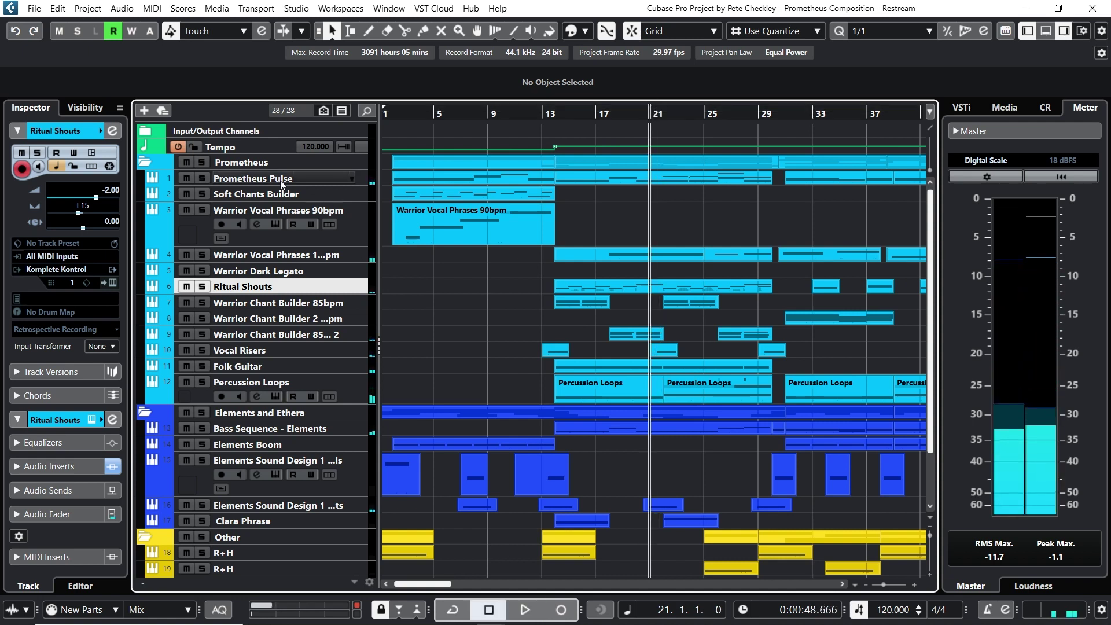
Step: Listen to the soloed Prometheus Pulse, Dark Legato, Ritual Shouts, Percussion Loops and Bass Sequence tracks from bar 21, stop at bar 30 and clear the solos
click(202, 382)
click(204, 178)
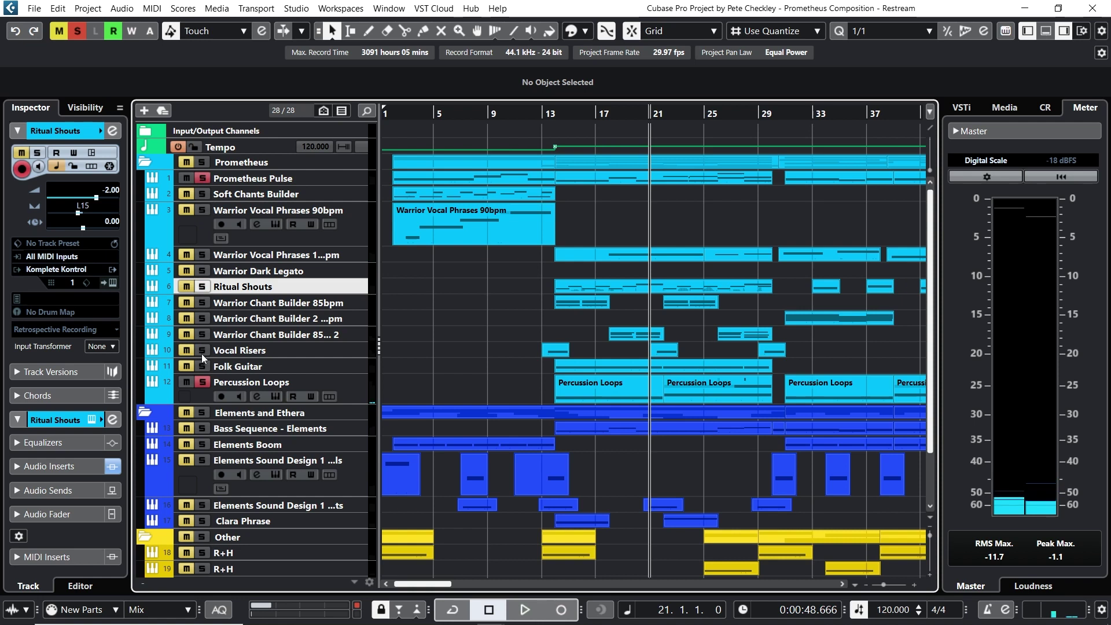
click(202, 272)
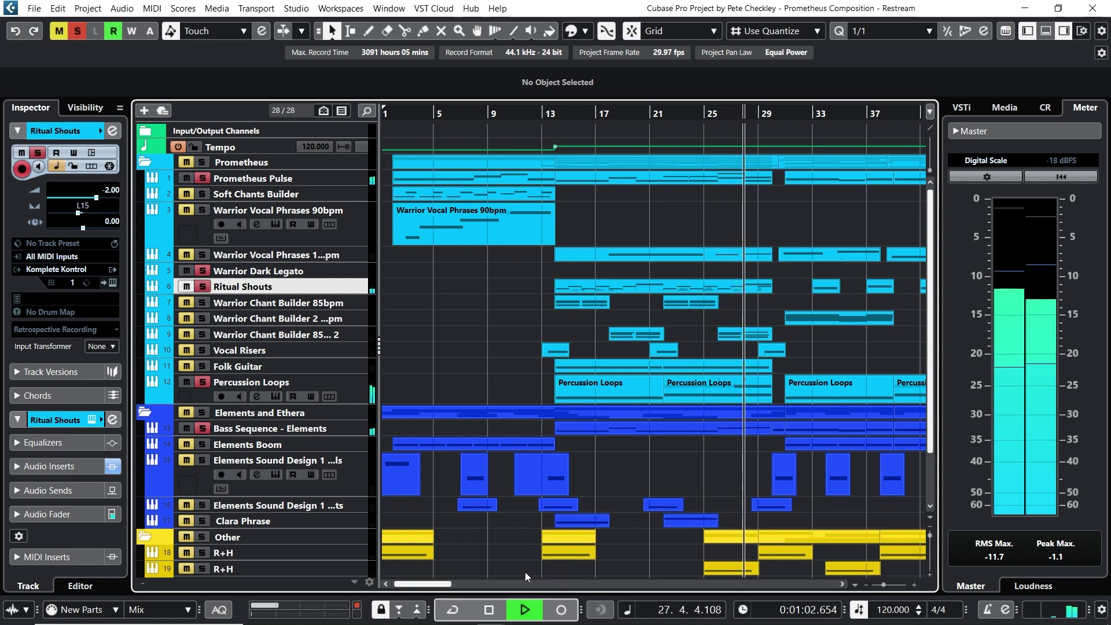
click(489, 609)
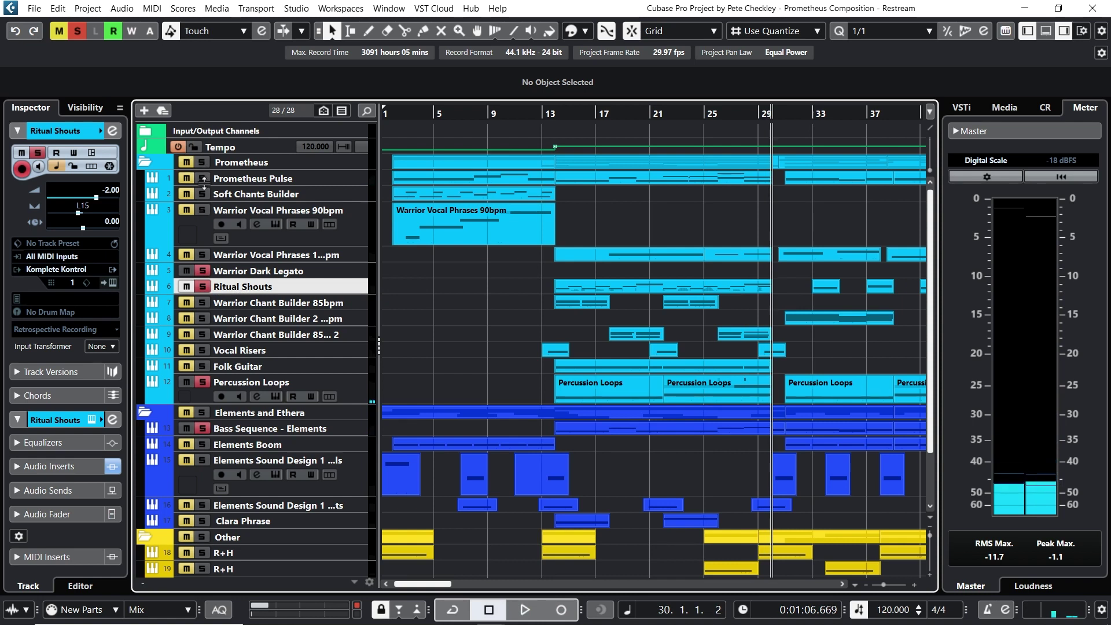
click(200, 383)
click(202, 428)
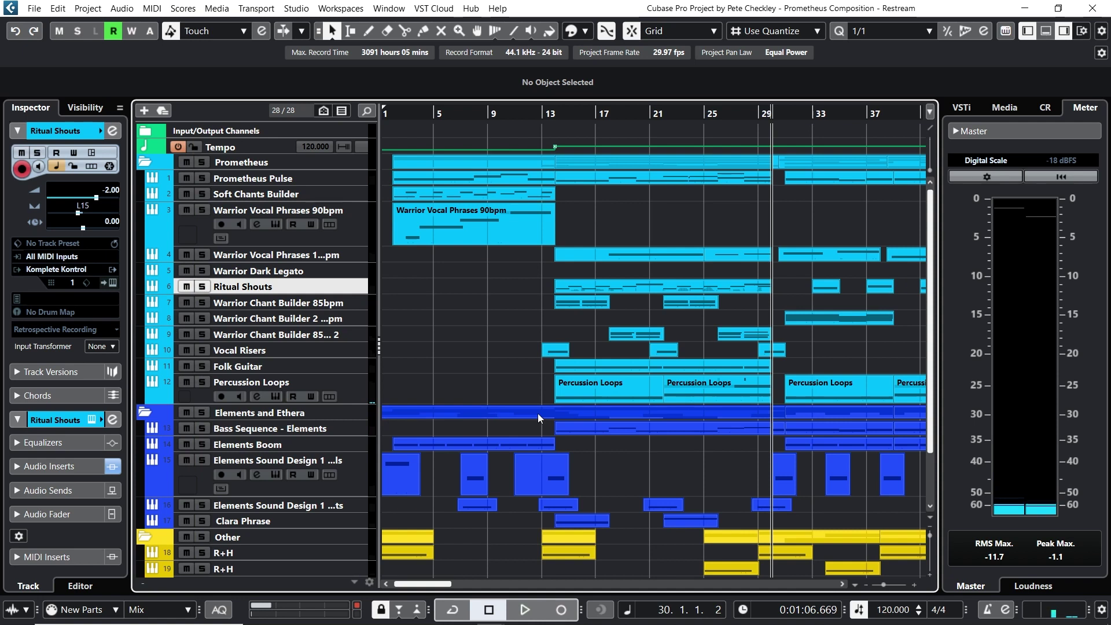
Step: Listen to the soloed Bass Sequence - Elements track from bar 30, stop at bar 31 and clear its solo
drag(414, 584, 429, 586)
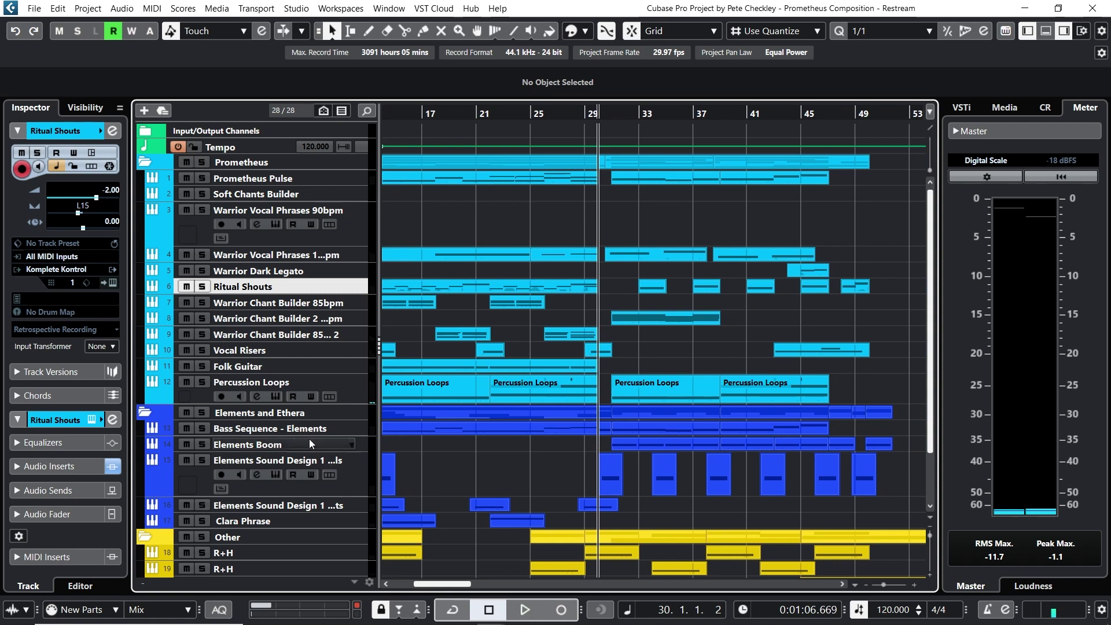
click(203, 428)
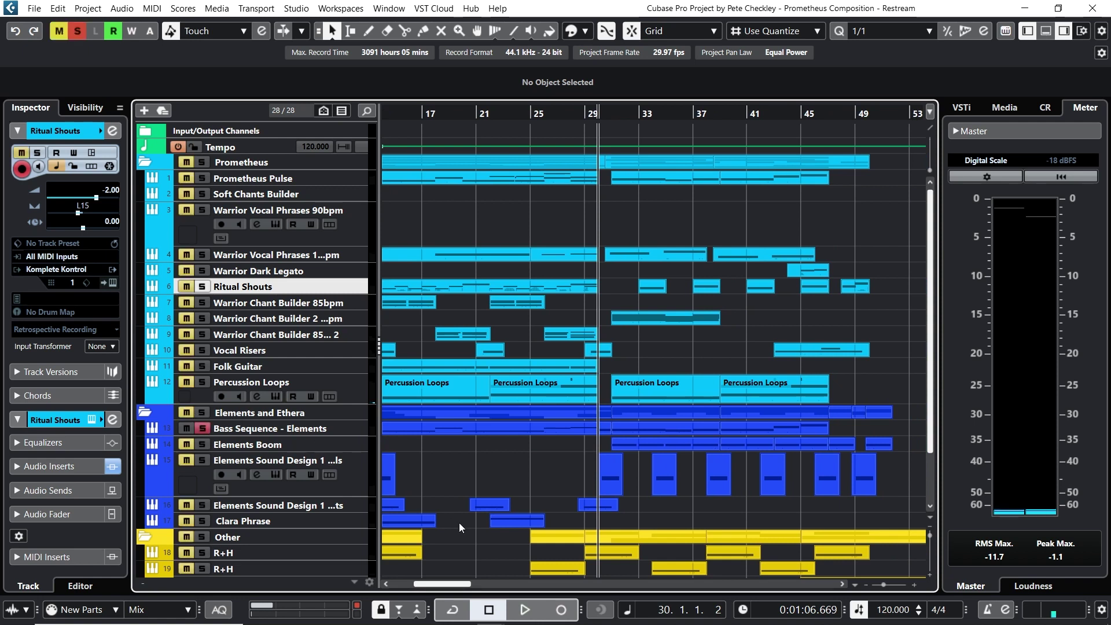
click(515, 606)
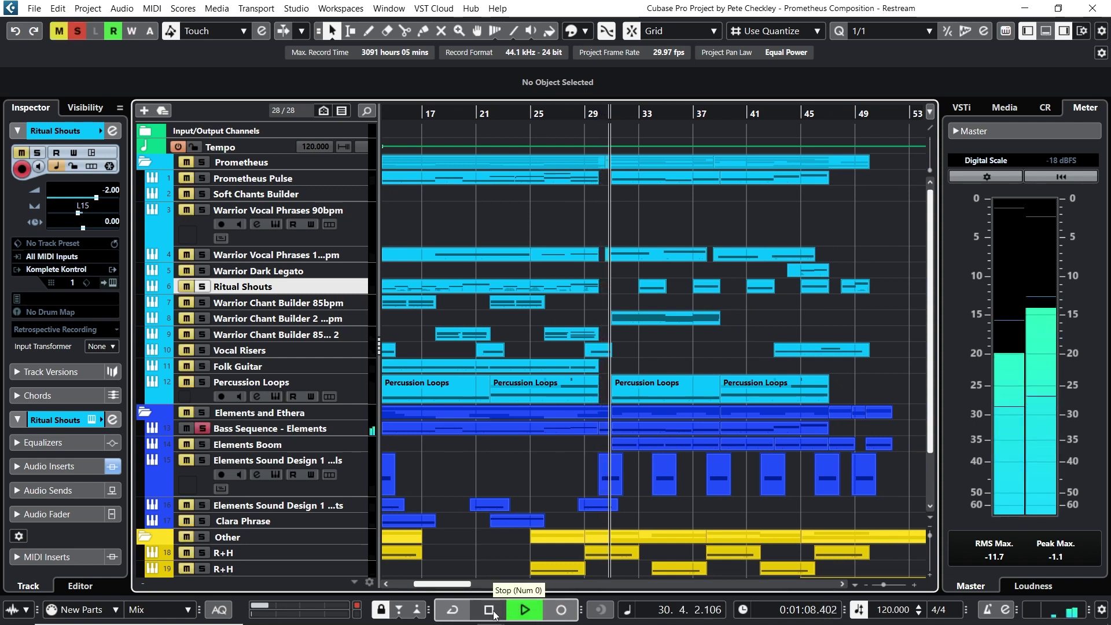
click(493, 612)
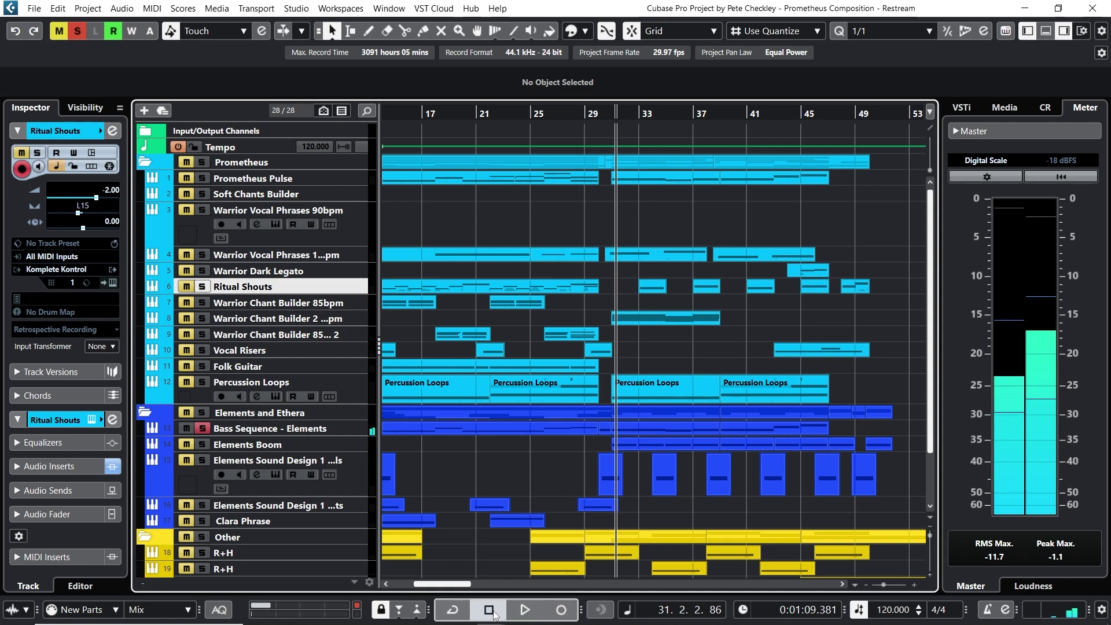
click(203, 428)
Step: Listen to the soloed Warrior Chant Builder 2 track from bar 30, stop at bar 32, return to bar 30 and clear its solo
drag(602, 114, 560, 137)
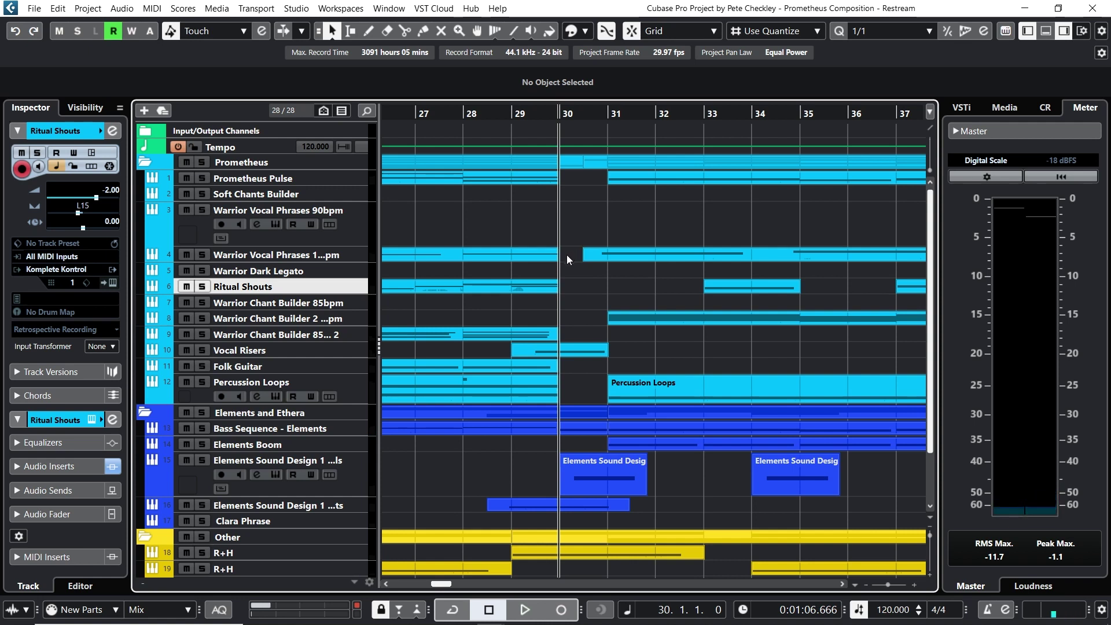
click(205, 319)
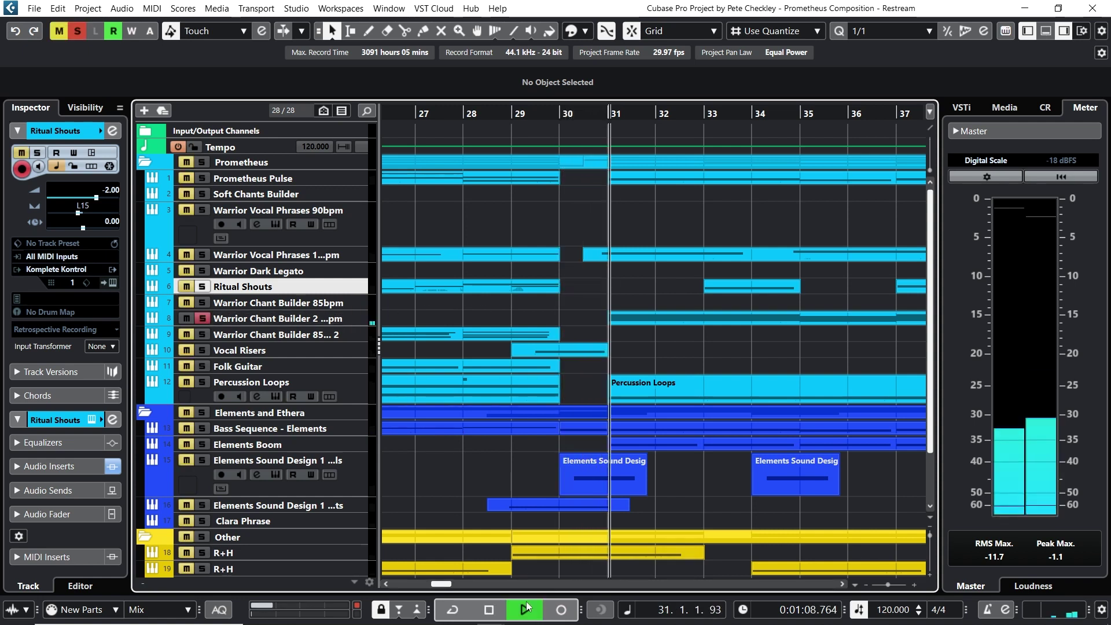
click(489, 611)
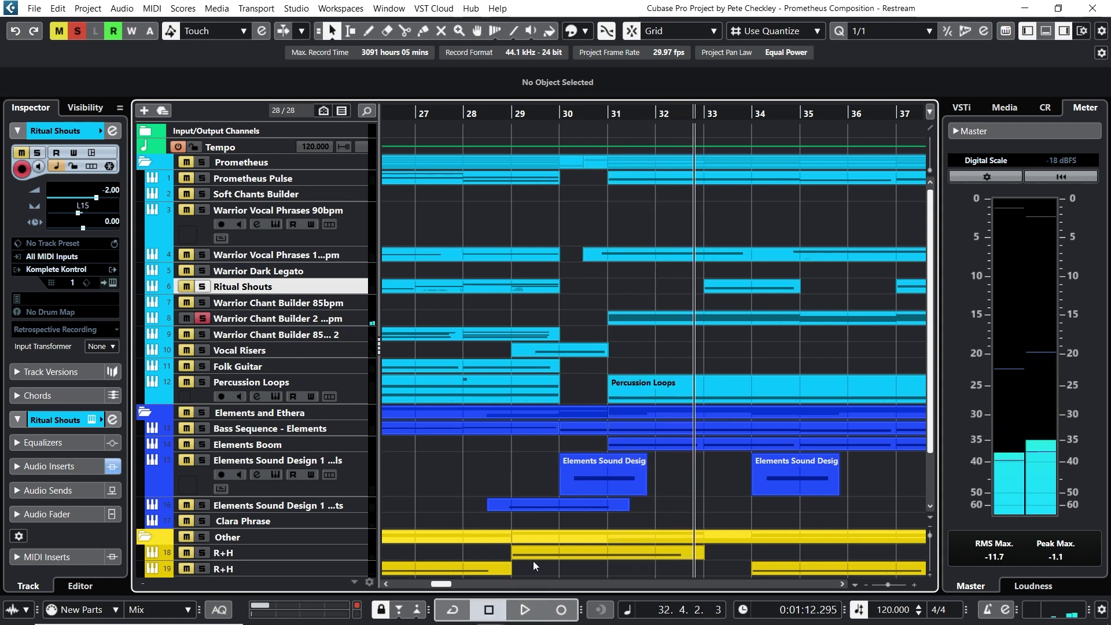
click(561, 117)
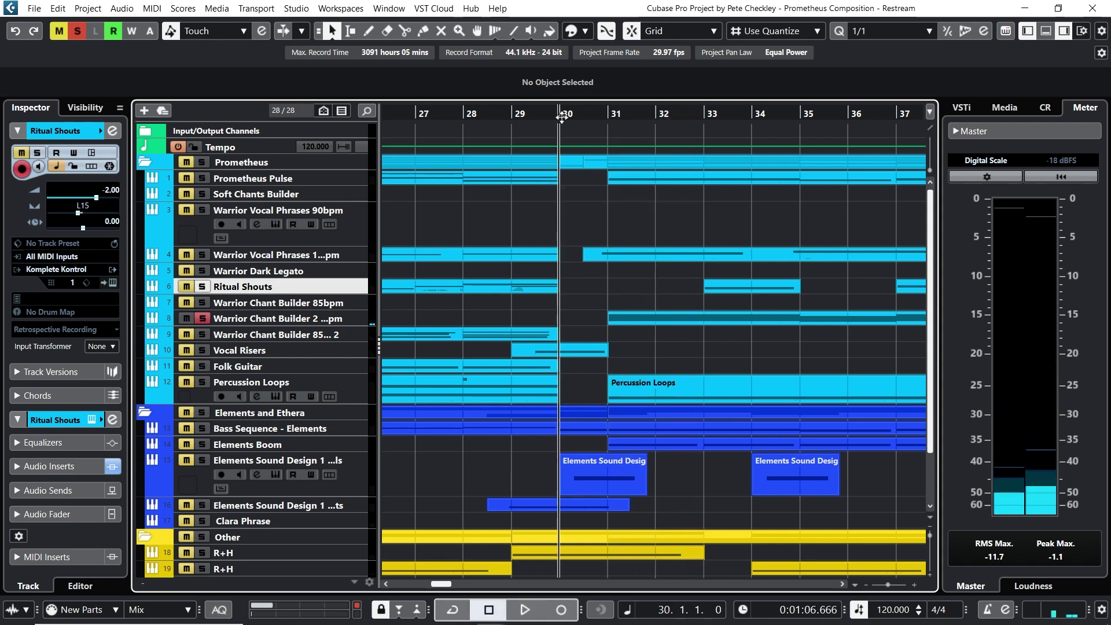
click(201, 318)
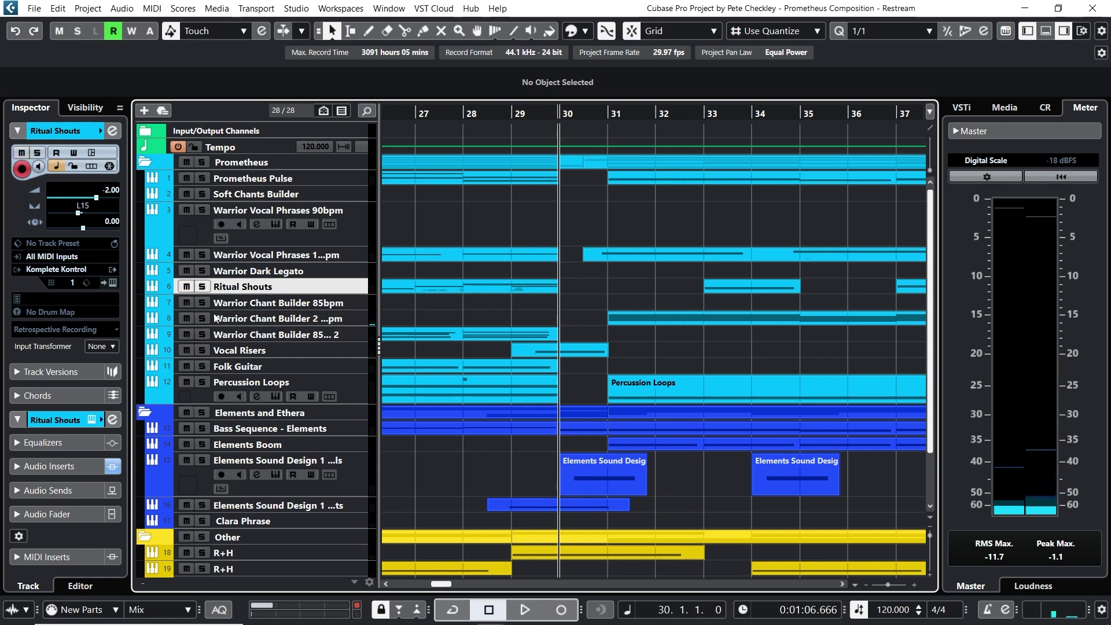
Step: Play the full mix from bar 29, bringing the lower orchestral tracks into view during playback, and stop at bar 40
click(512, 114)
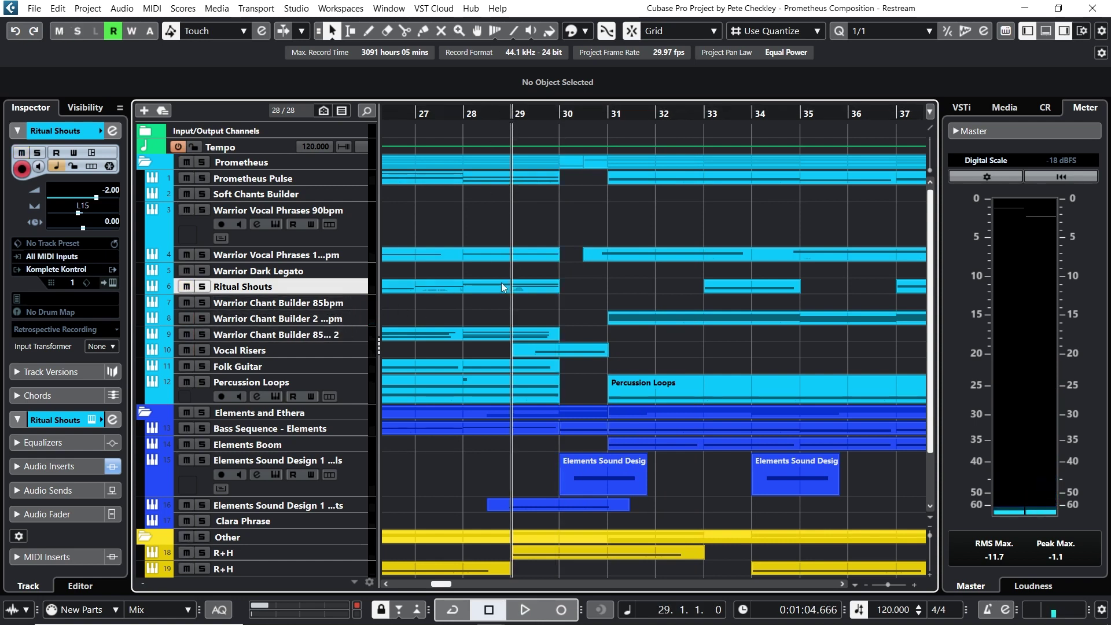
click(524, 610)
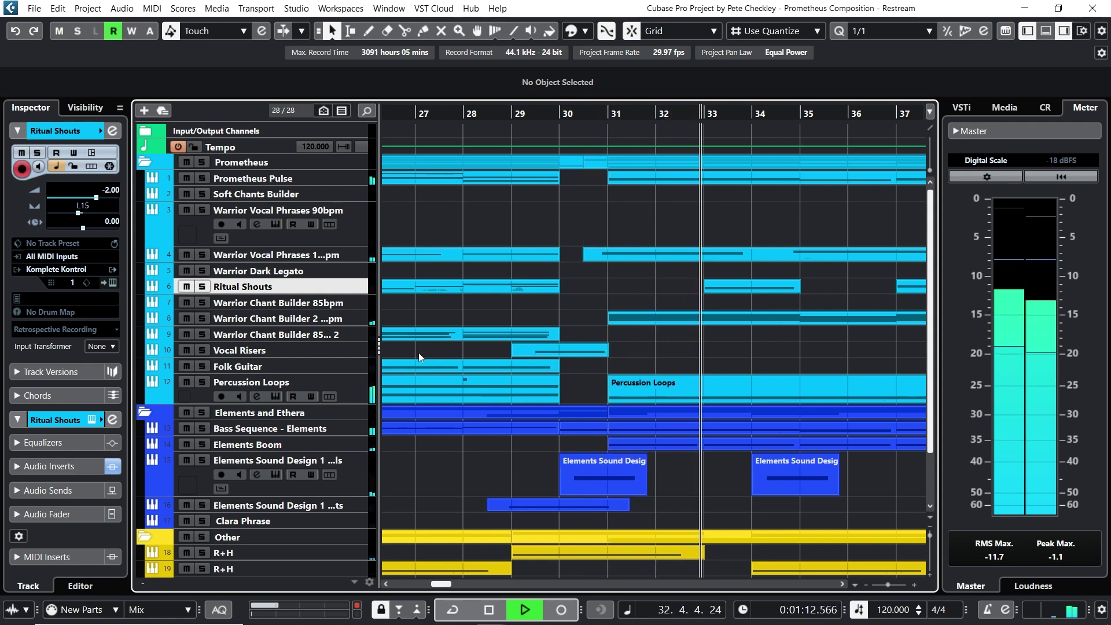
click(929, 526)
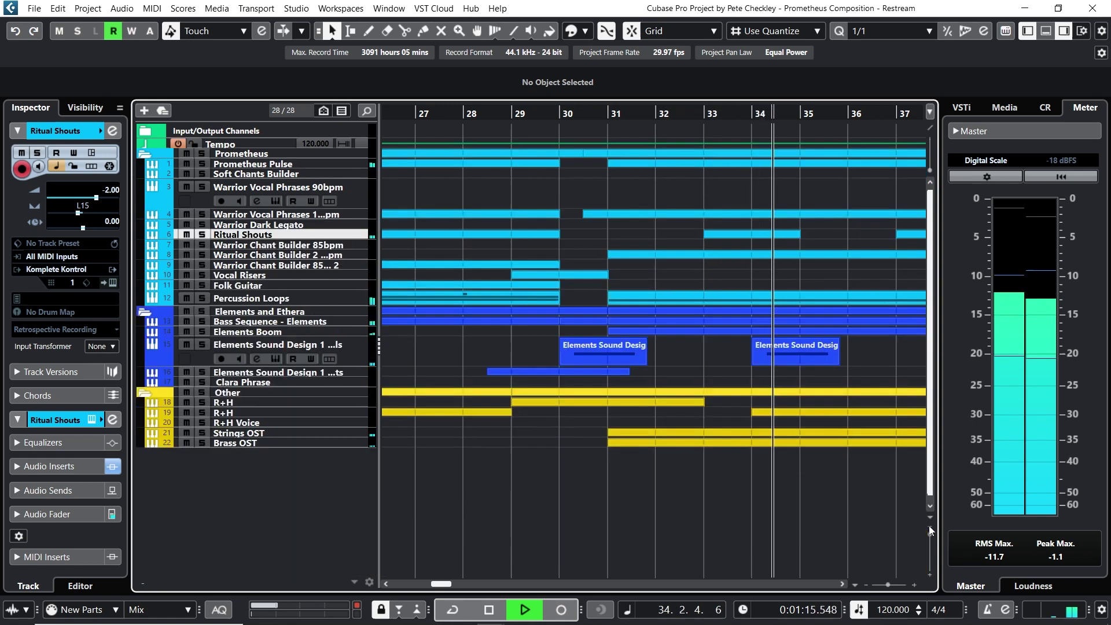
click(930, 576)
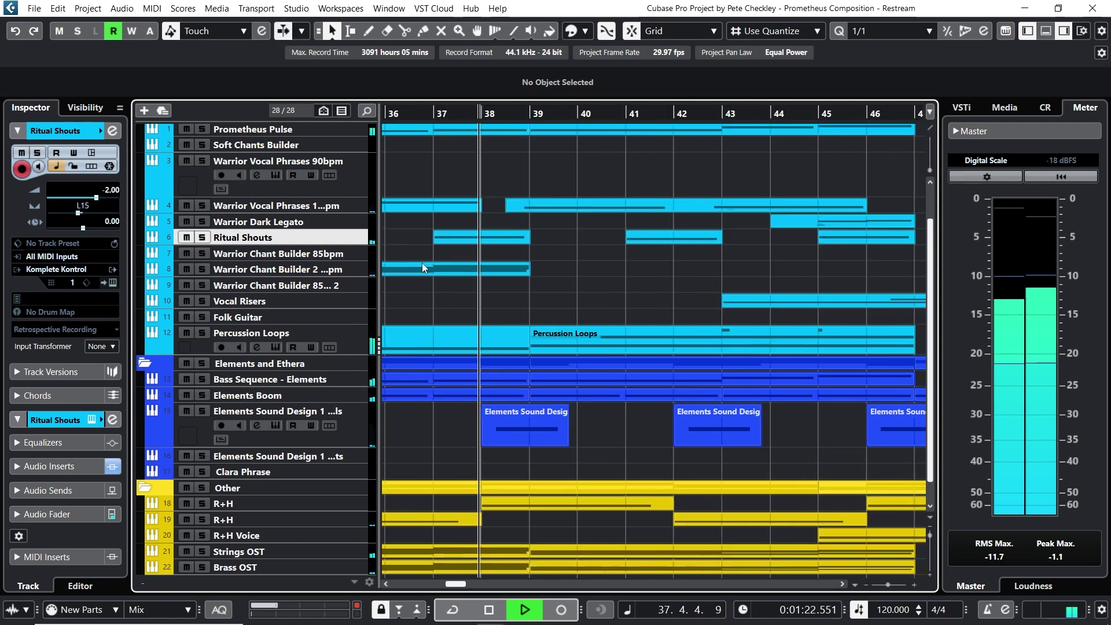
click(491, 612)
Step: Listen to the soloed Strings OST and Brass OST from bar 31, adding the second Warrior Vocal Phrases track during playback and stopping at the end of bar 39
scroll(504, 258, down, 1)
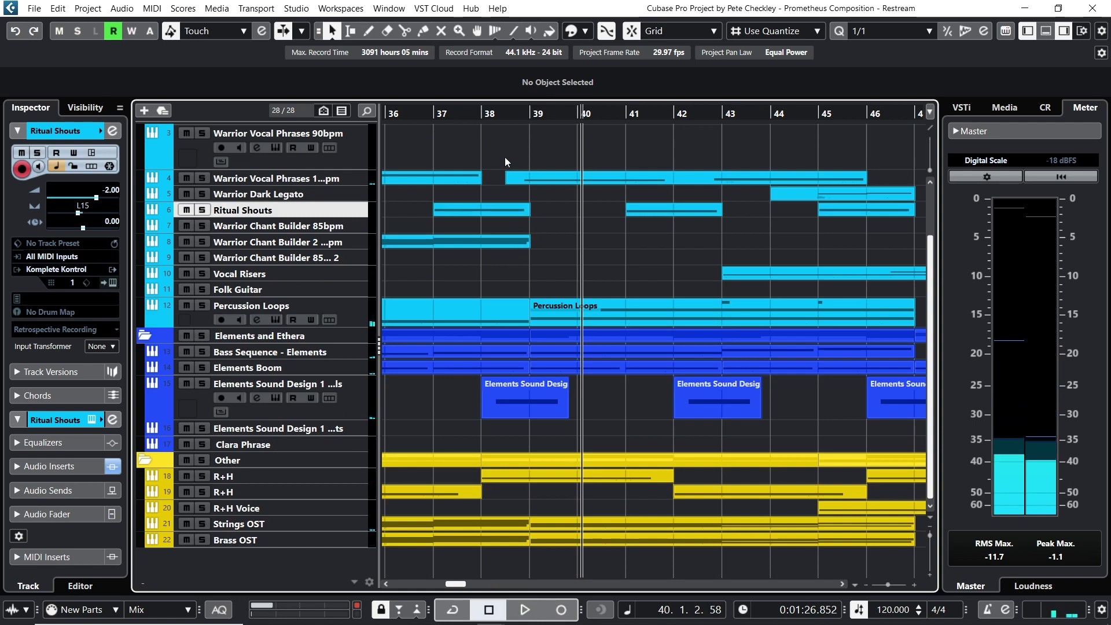
drag(511, 113, 401, 107)
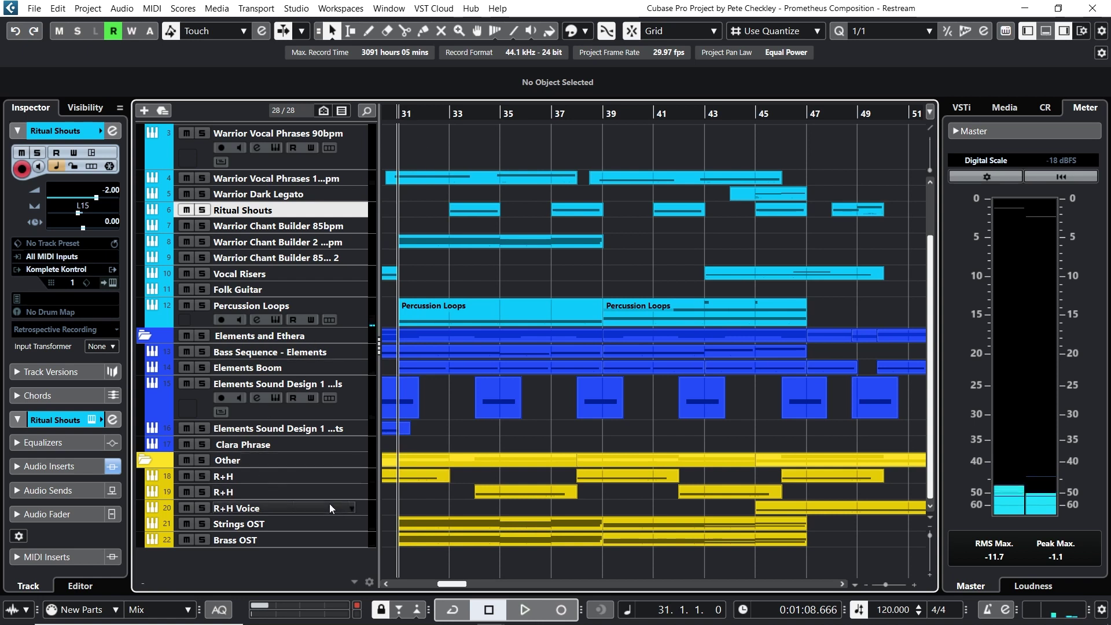
click(202, 523)
click(202, 540)
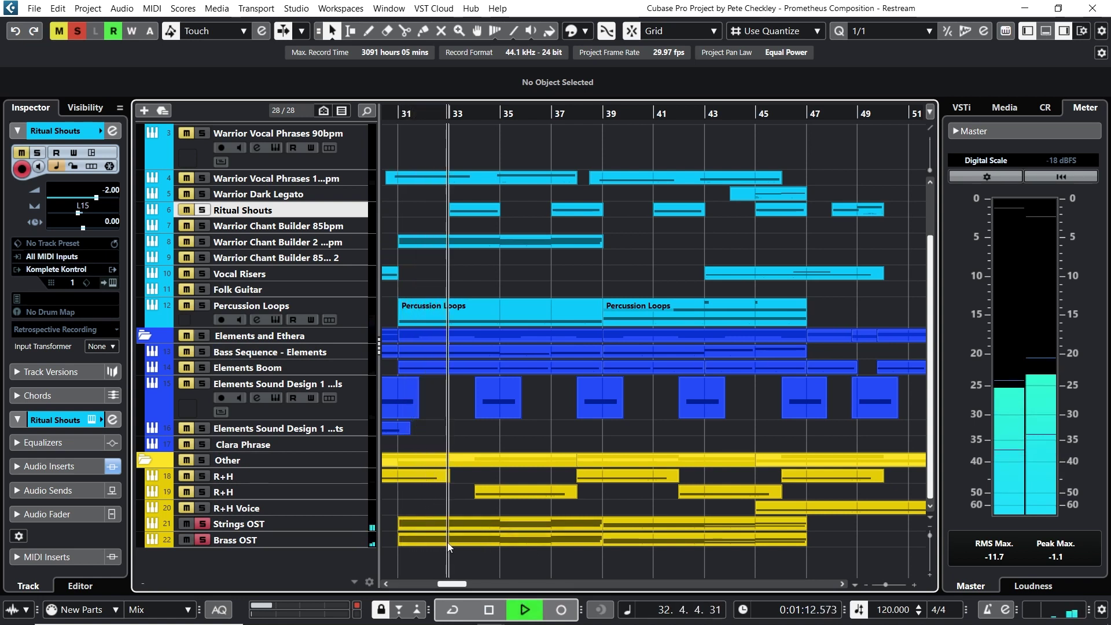
click(202, 179)
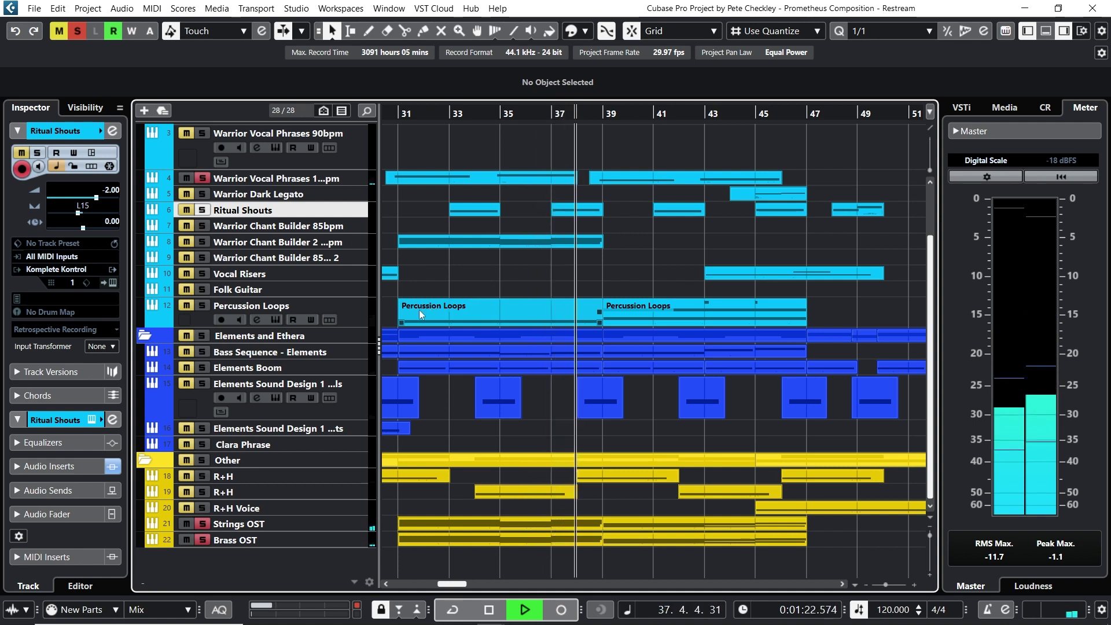
click(490, 609)
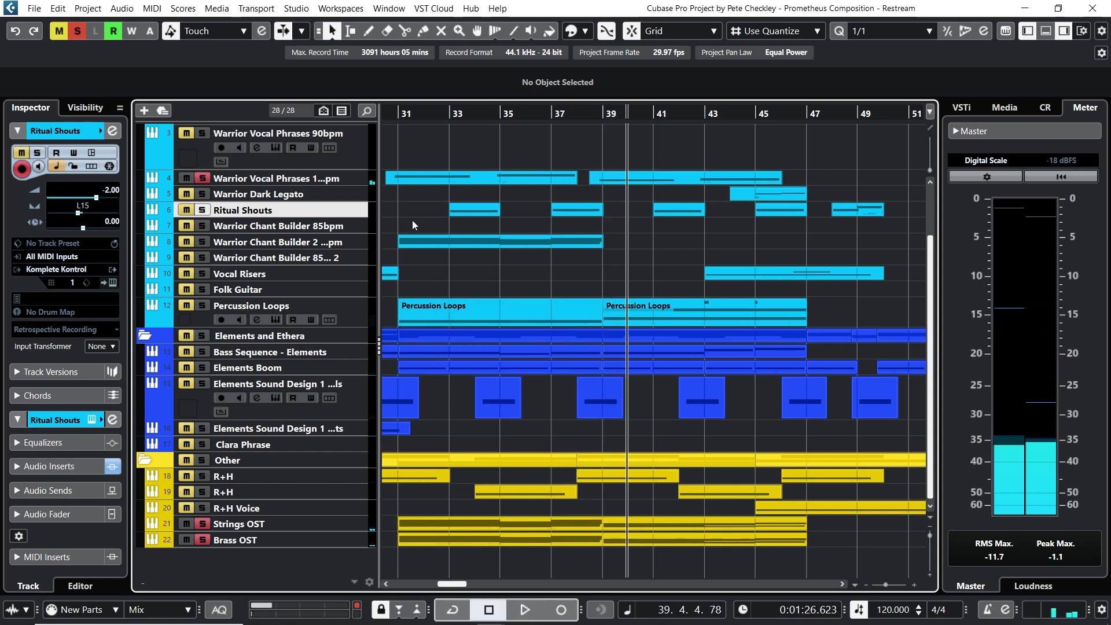
Step: Replay from bar 30 with Ritual Shouts and Warrior Chant Builder 2 also soloed, solo Percussion Loops temporarily, stop at bar 40 and return to bar 30
click(405, 113)
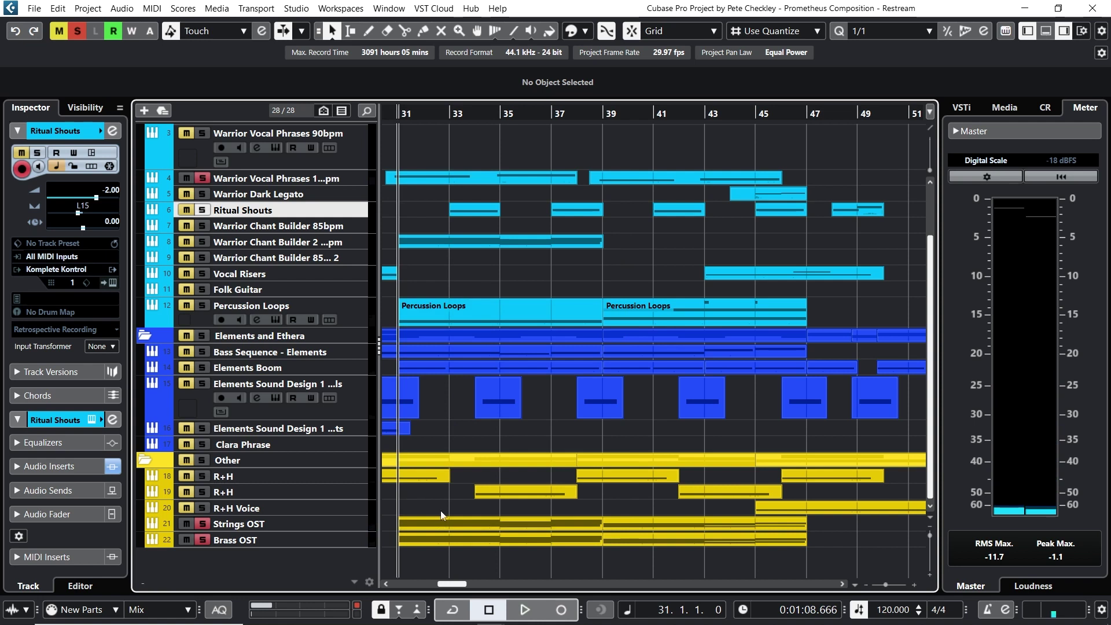
drag(385, 114, 426, 114)
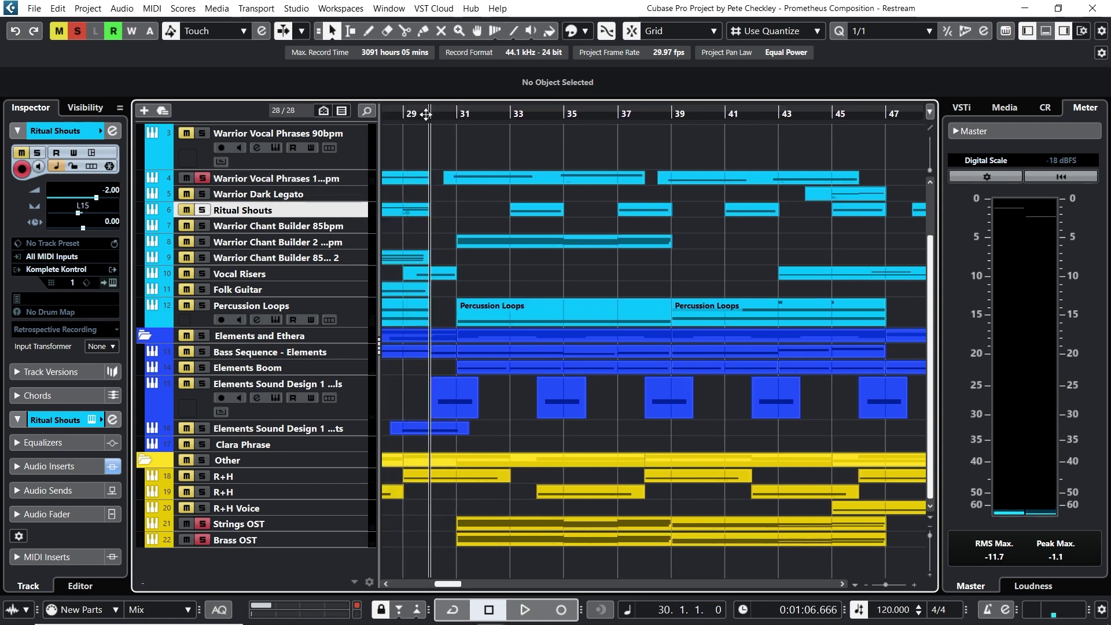
click(202, 211)
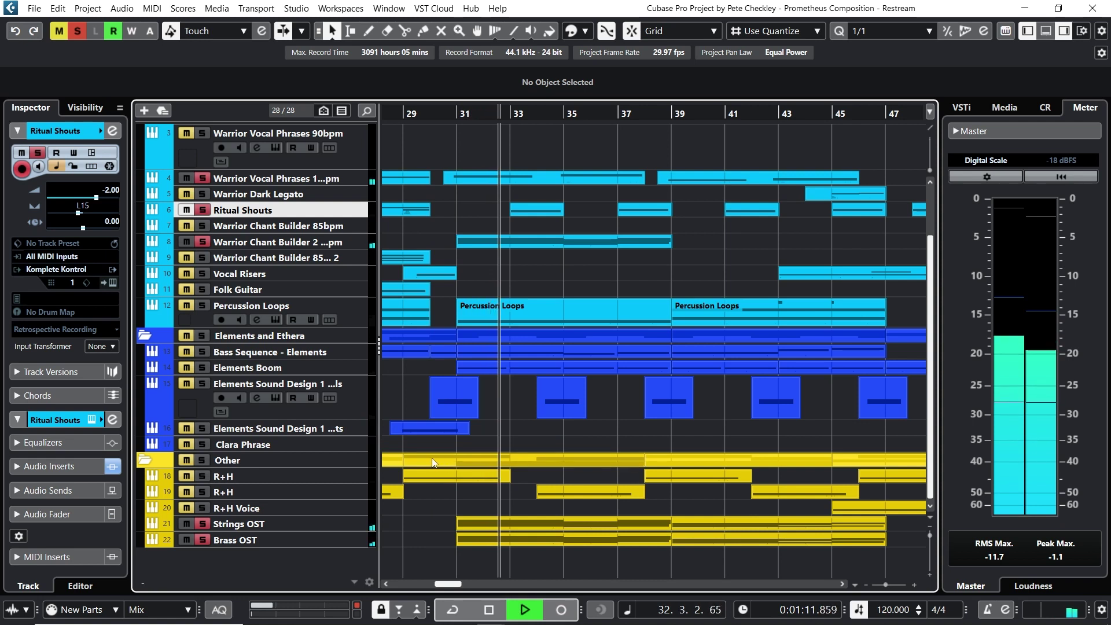
click(203, 306)
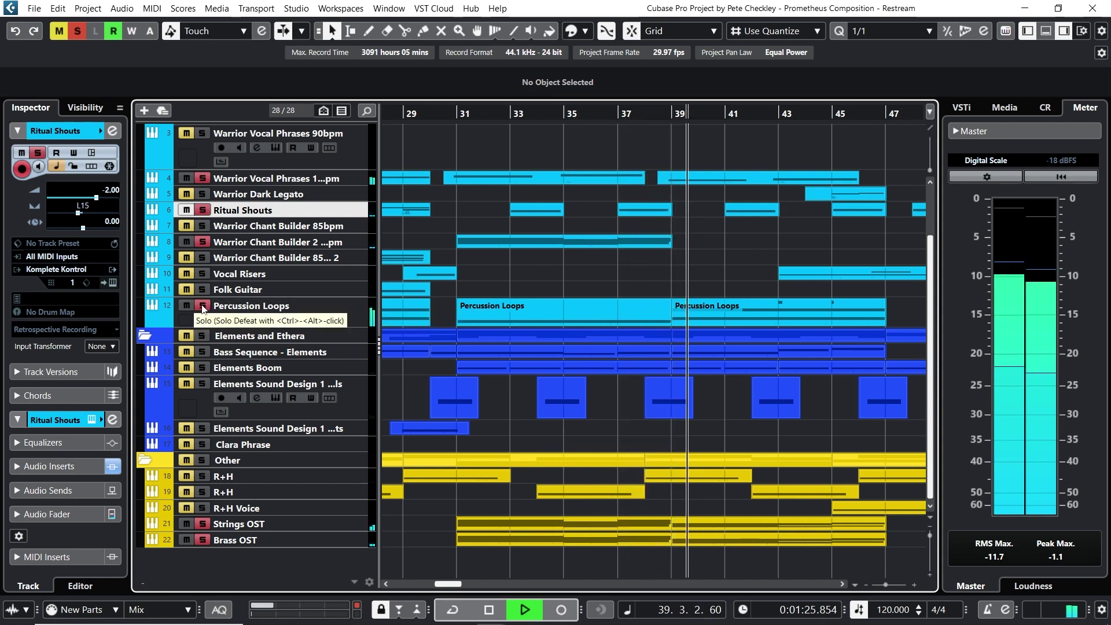
click(203, 307)
click(481, 605)
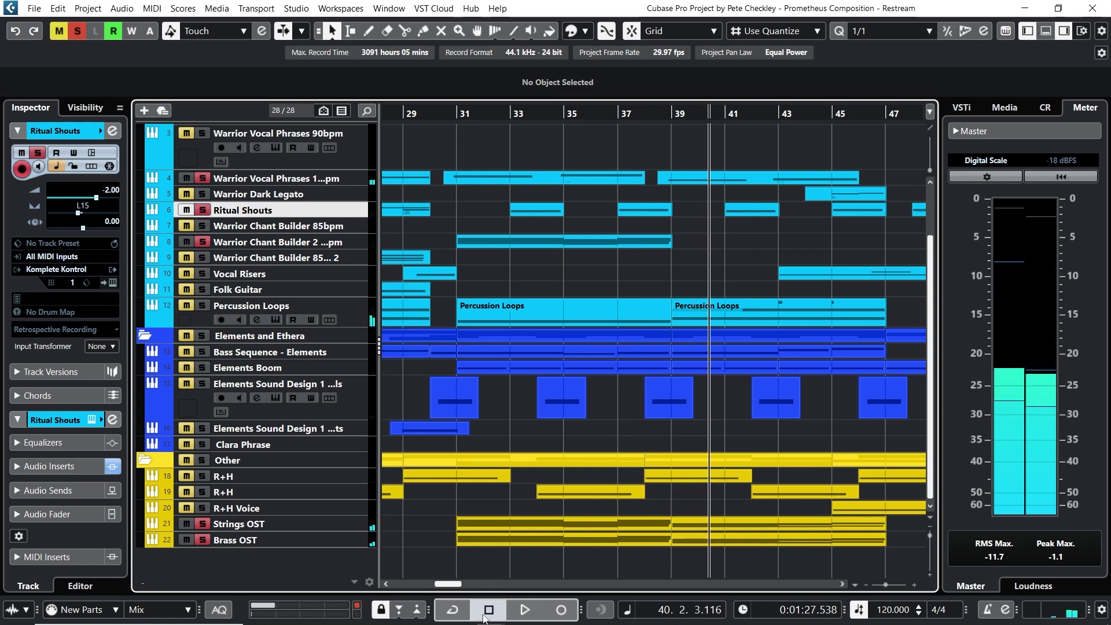
click(443, 106)
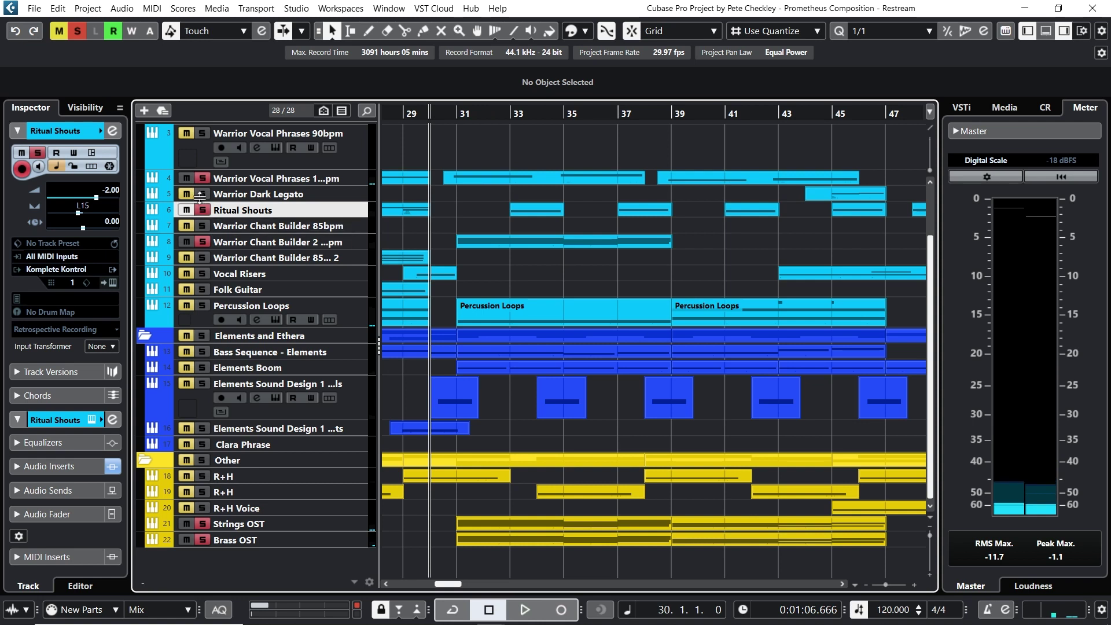
Step: Clear the solo on the second Warrior Vocal Phrases track and all other soloed tracks, and look over the full track list
click(201, 242)
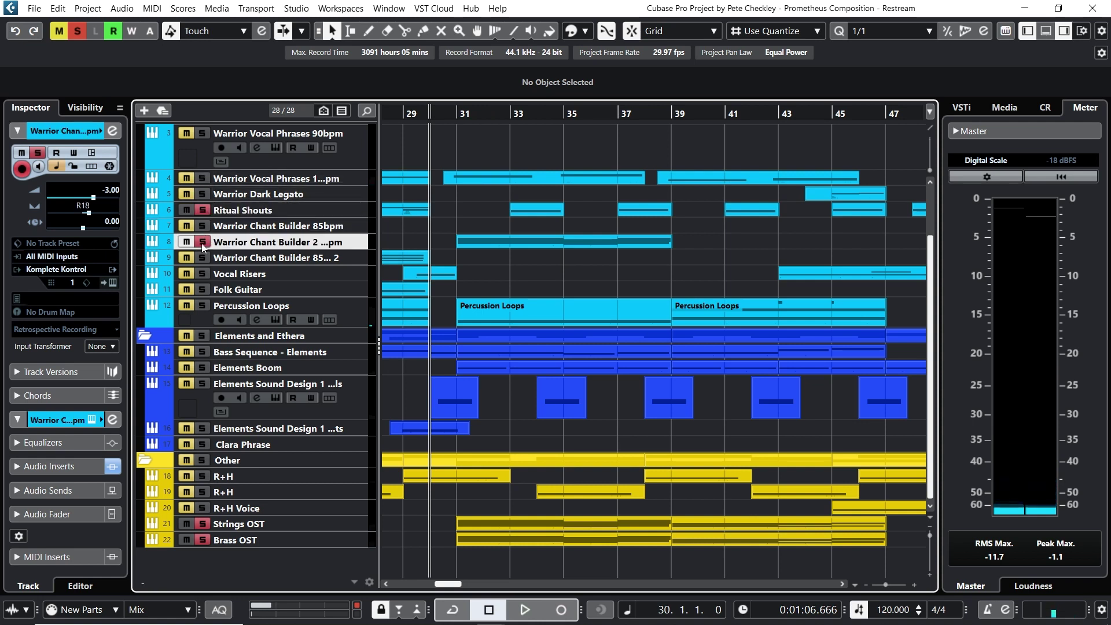
click(81, 31)
scroll(518, 447, up, 3)
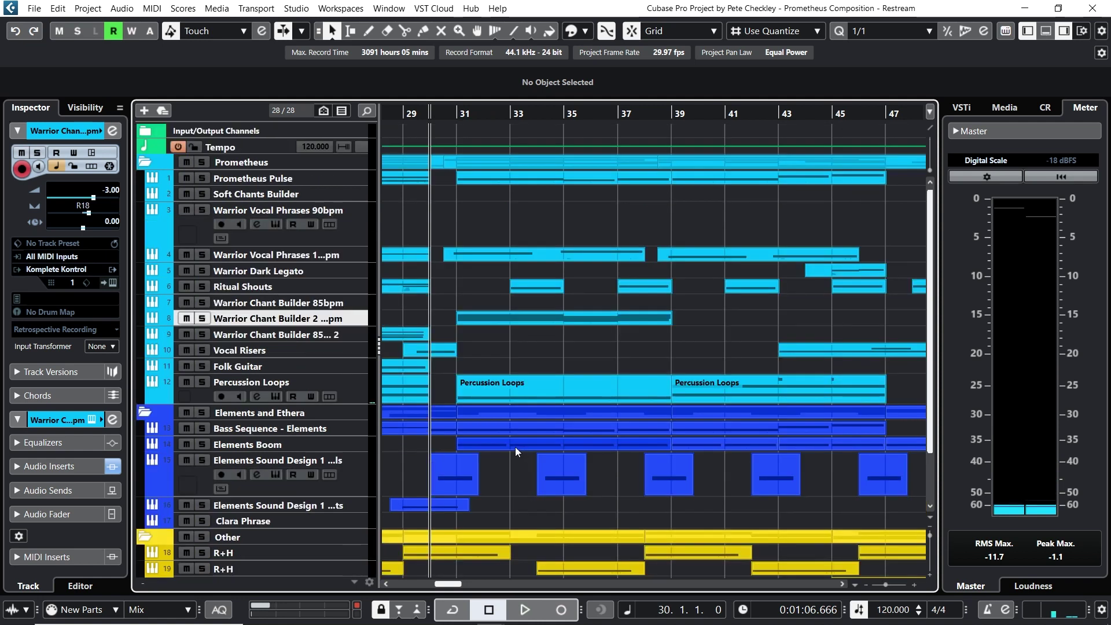
scroll(451, 190, down, 3)
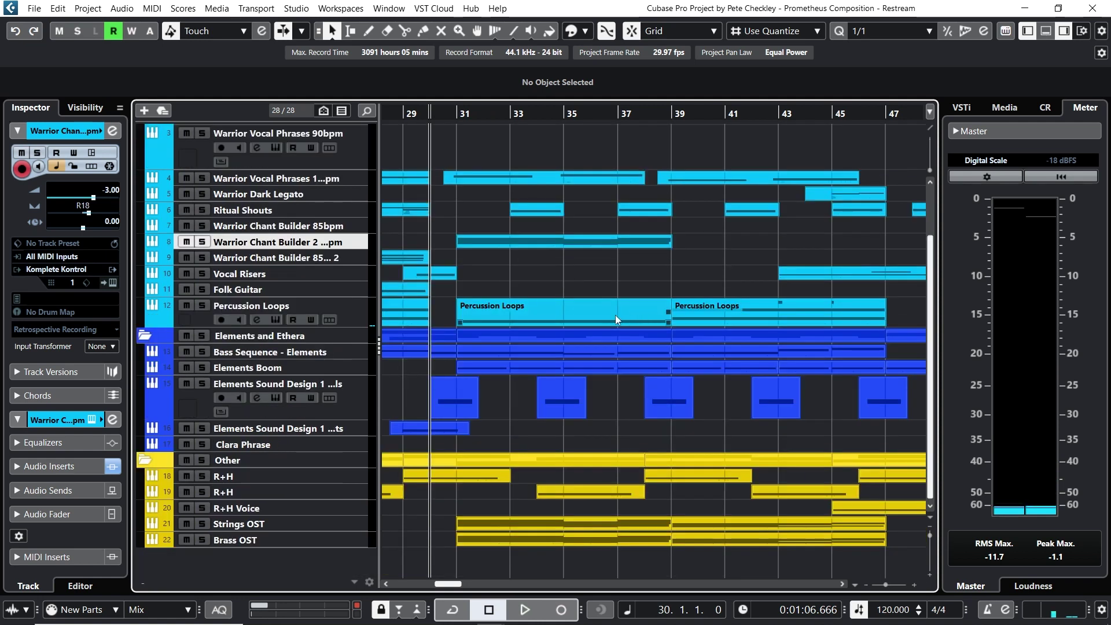
scroll(566, 307, up, 3)
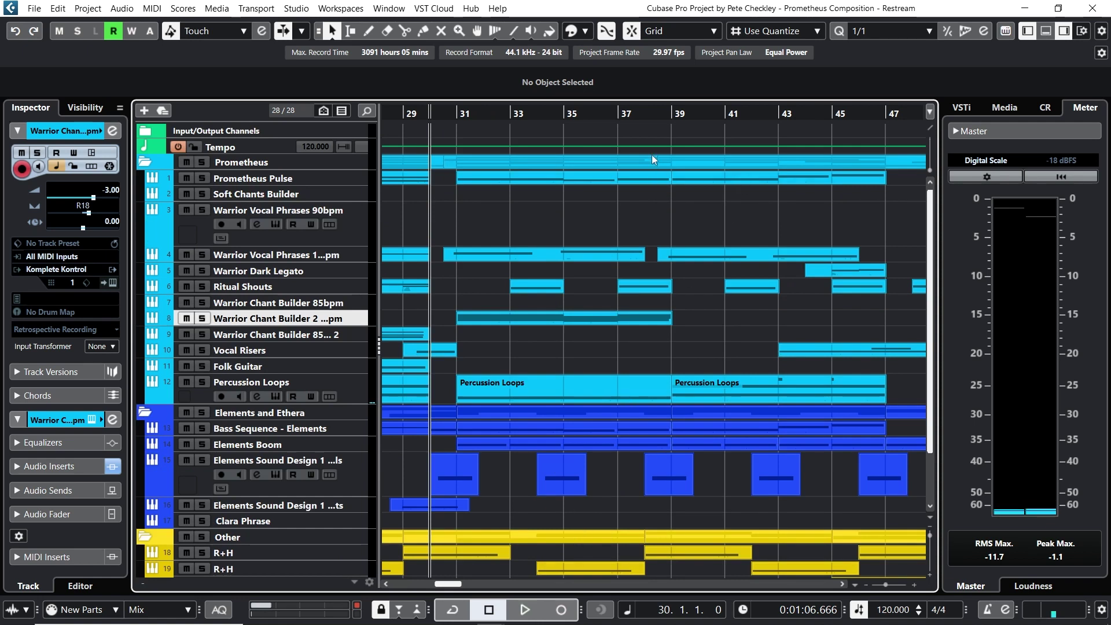
Step: Play the full mix from bar 39, viewing the lower tracks during playback, and stop at bar 51
click(670, 113)
click(525, 611)
scroll(662, 338, down, 3)
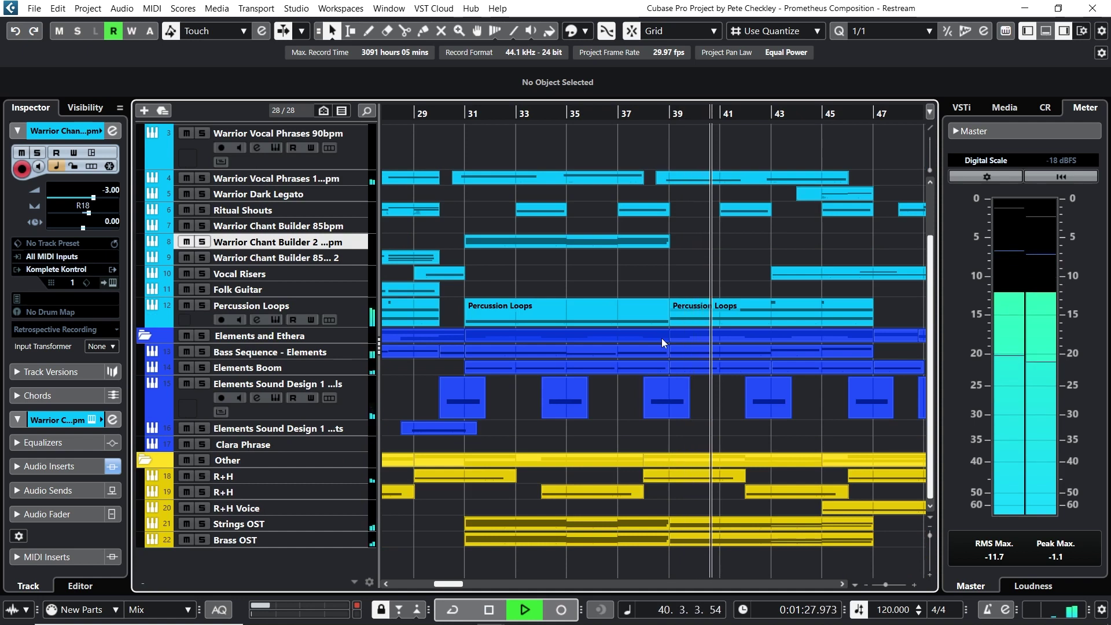
scroll(662, 342, up, 3)
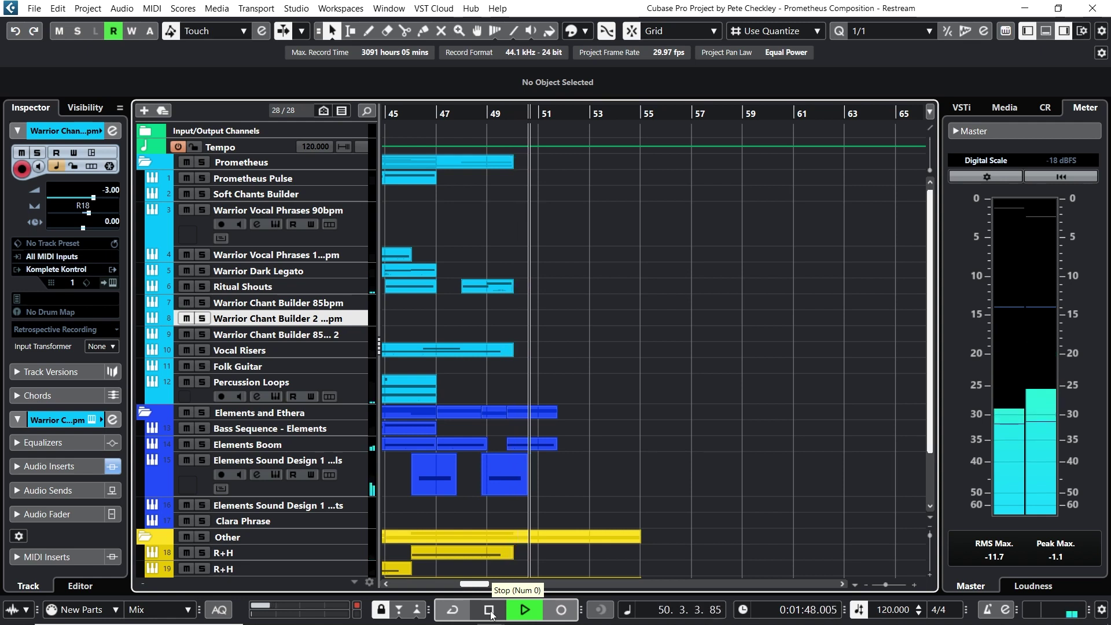
click(490, 611)
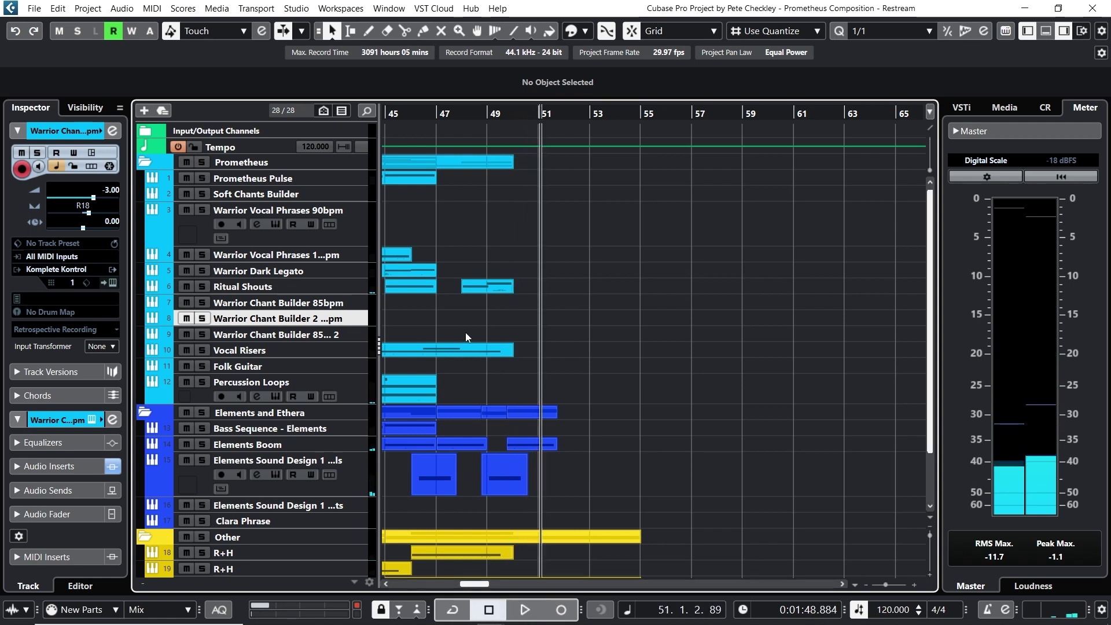
Step: Listen to the soloed Vocal Risers track from bar 43, stop in bar 47 and clear its solo
drag(453, 118, 346, 213)
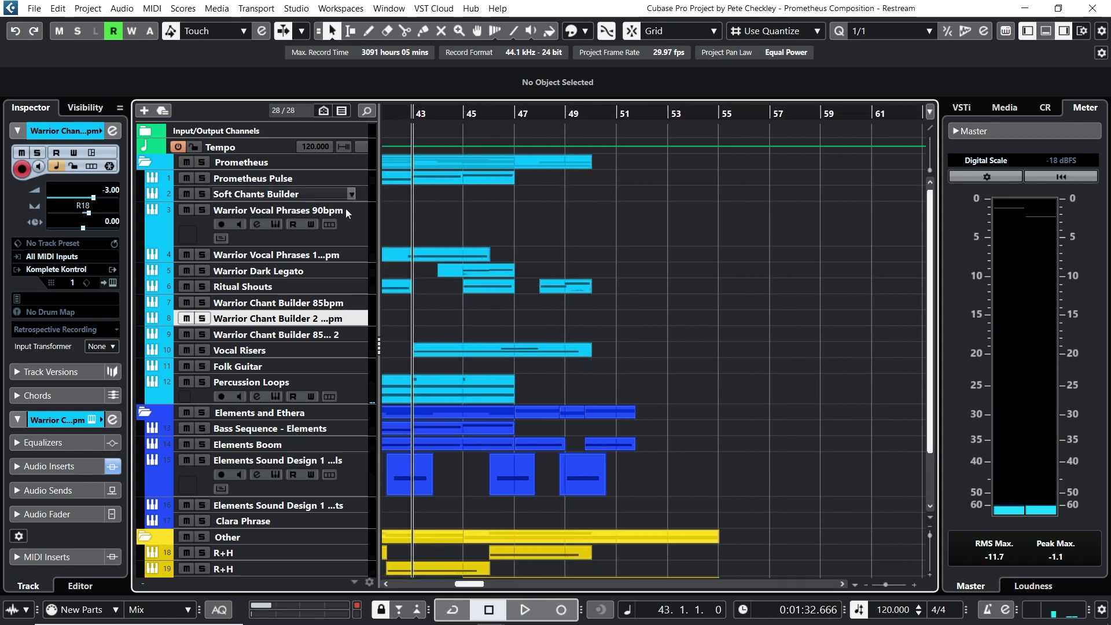
click(202, 350)
click(525, 609)
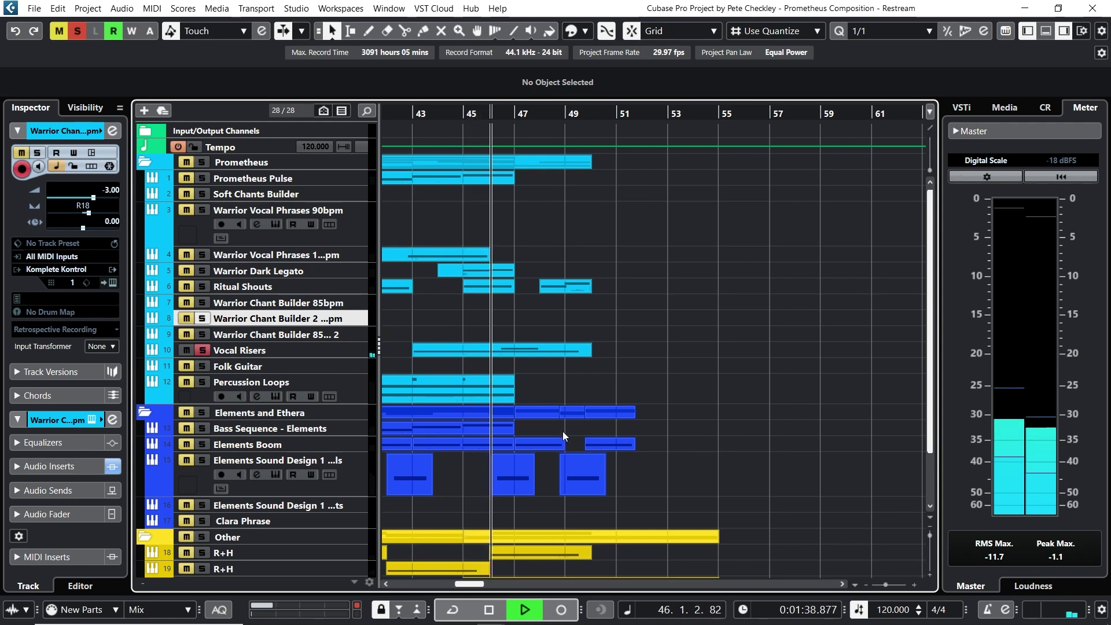
click(489, 610)
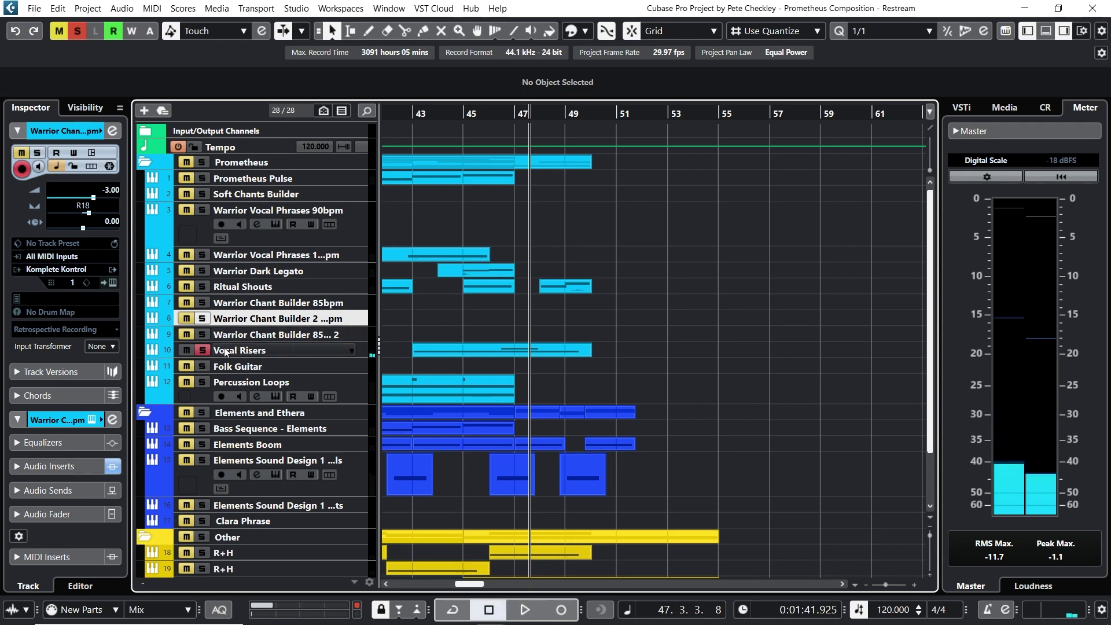
click(204, 350)
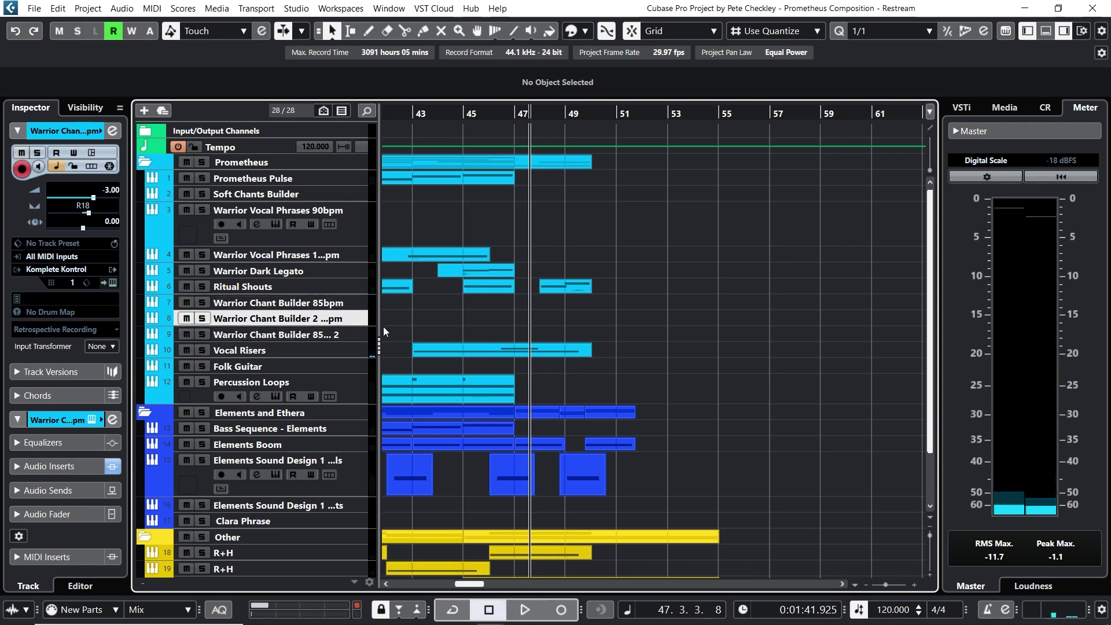
Step: Play the full mix of the ending from just before bar 48 and stop at the end of bar 50
click(515, 116)
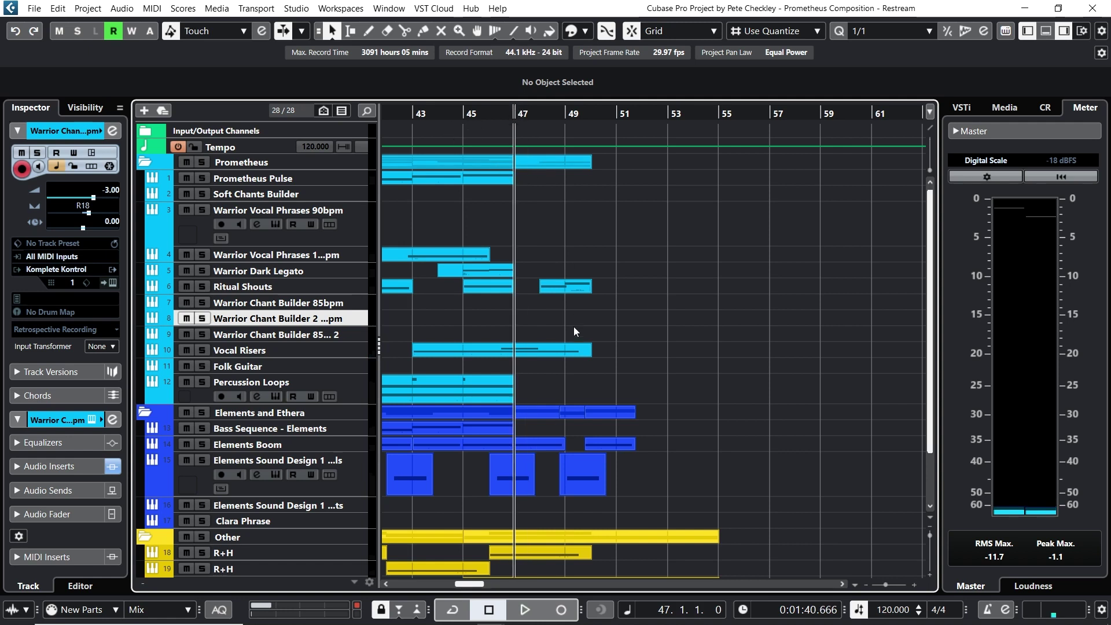
click(564, 115)
click(540, 115)
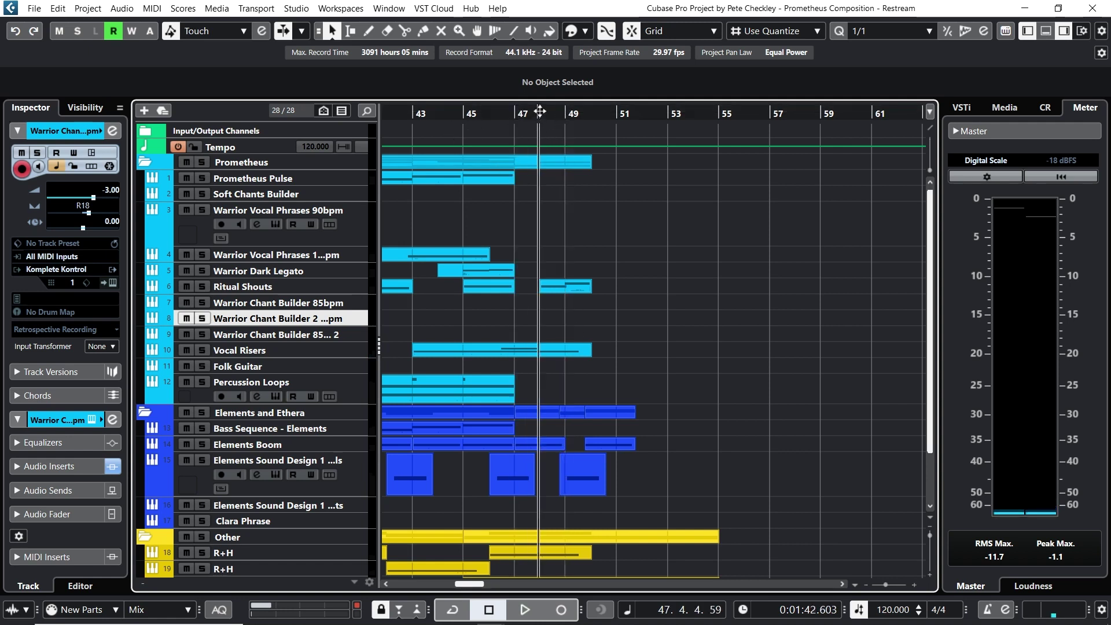
click(524, 609)
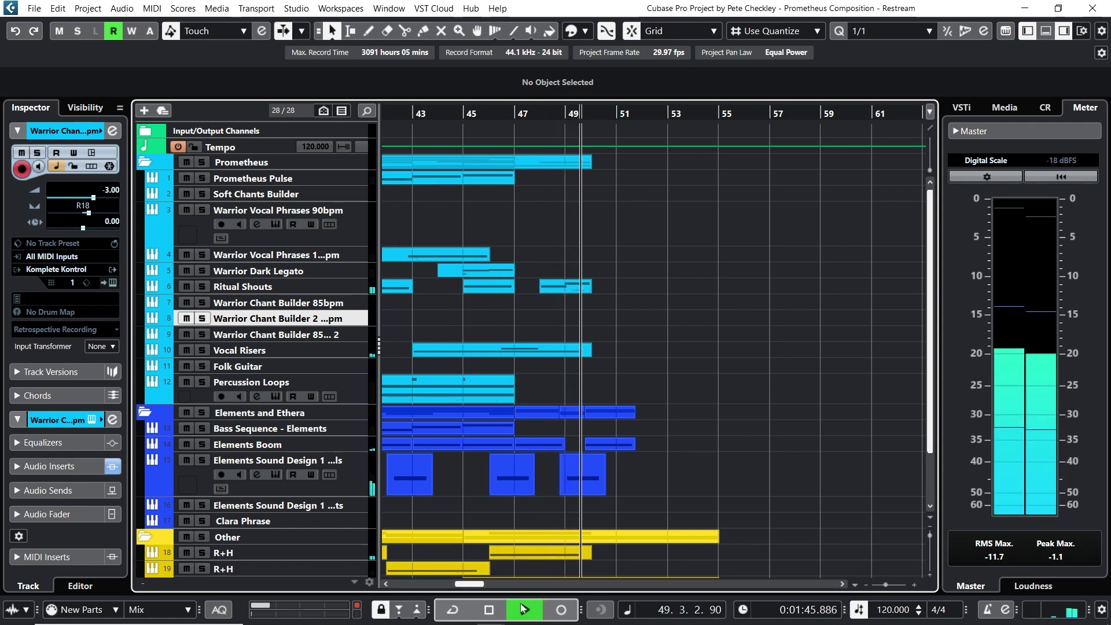
click(491, 609)
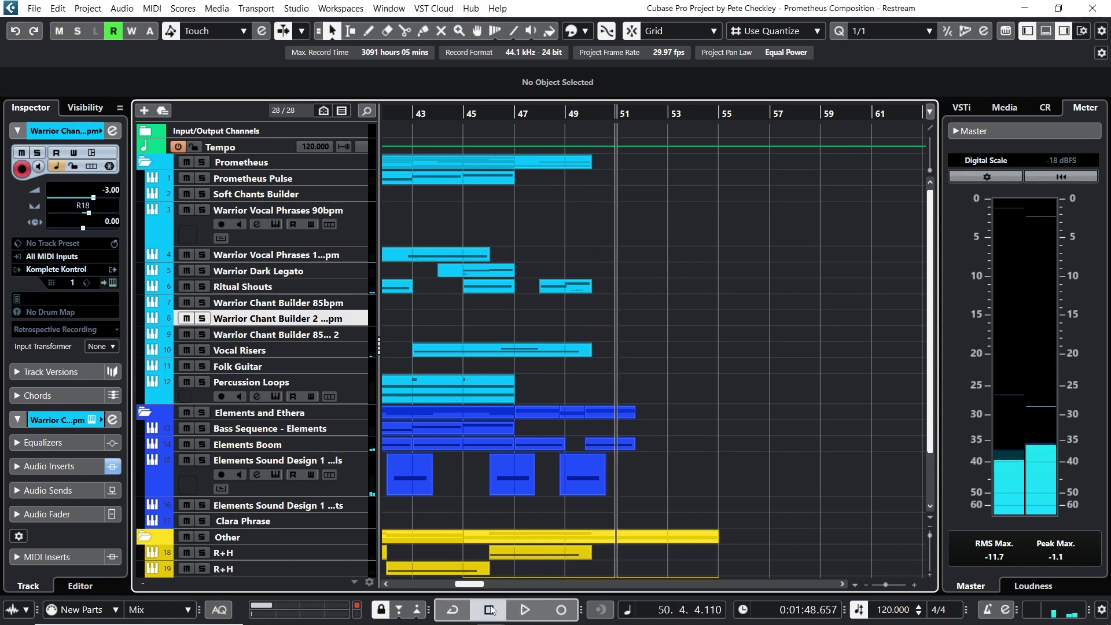
Step: Listen to Ritual Shouts, Elements Boom and the first Elements Sound Design track soloed from bar 48, stop in bar 52 and clear the solos
click(535, 114)
click(200, 287)
click(200, 459)
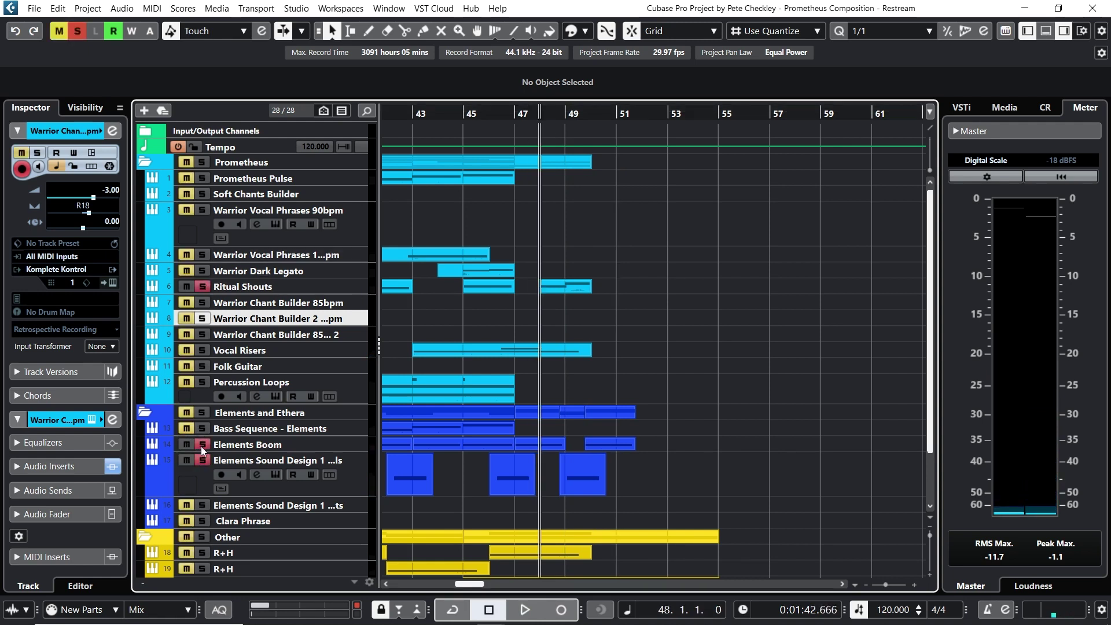
click(519, 610)
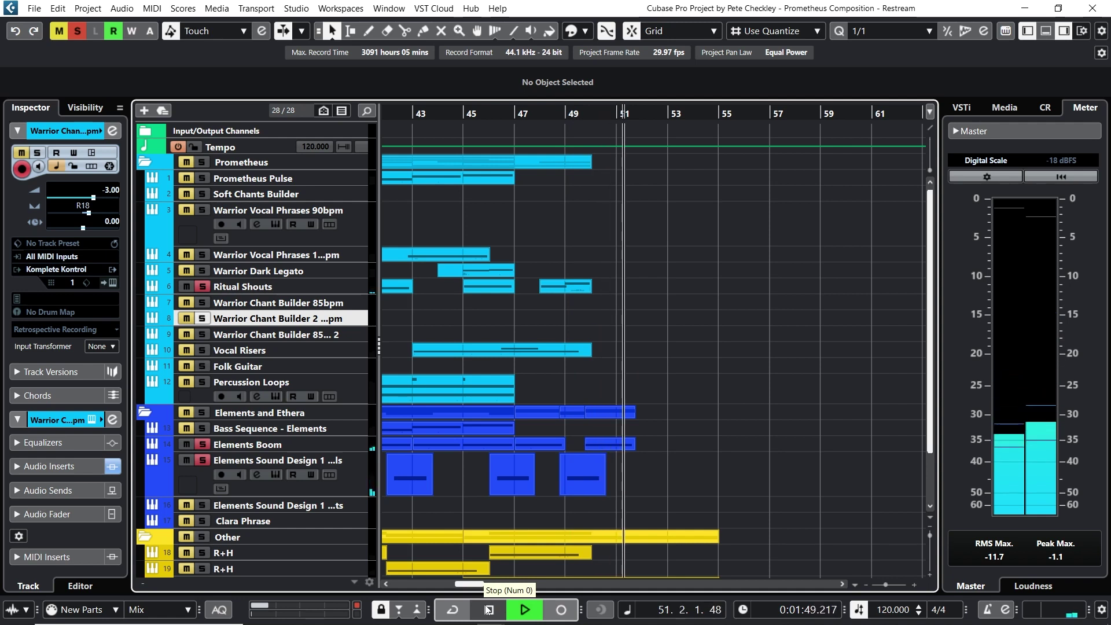
click(489, 609)
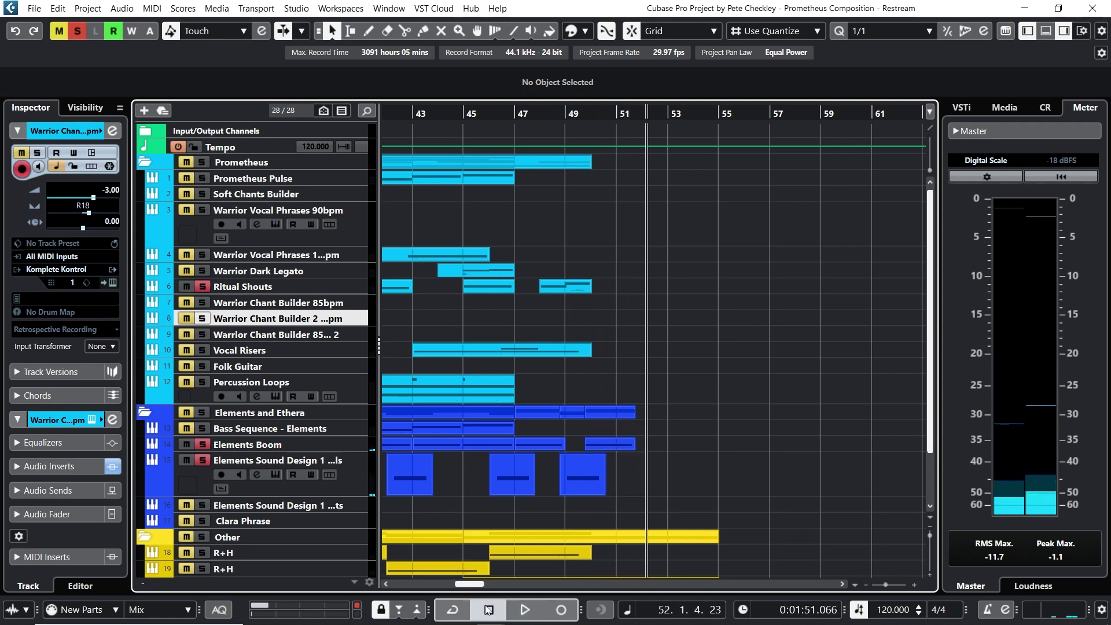
click(200, 445)
click(202, 286)
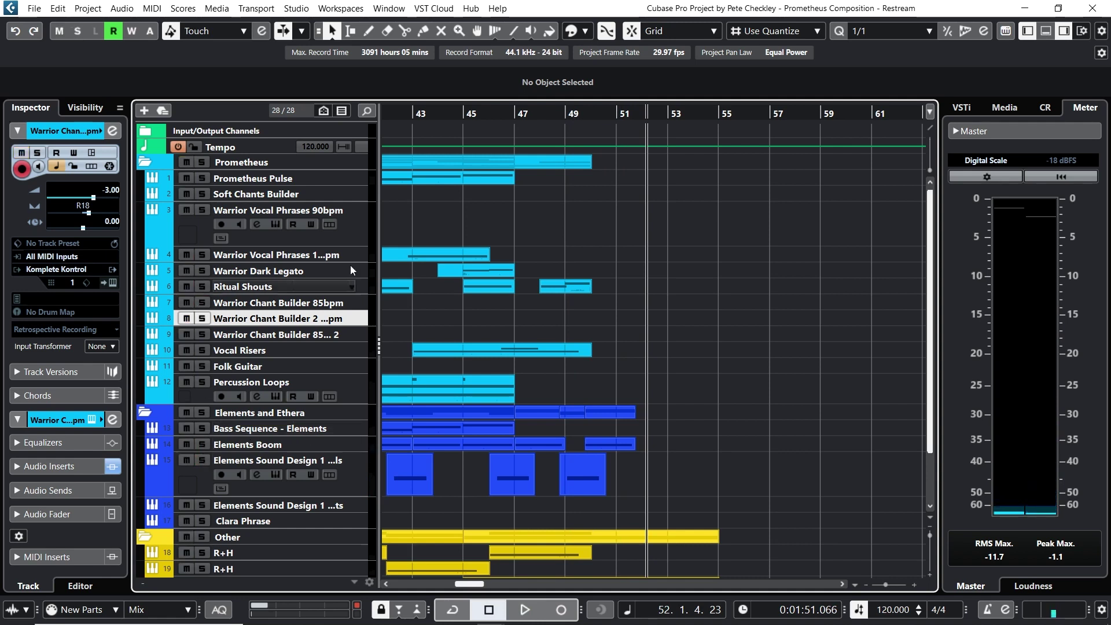
Step: Move the playhead to bar 32, examine the chord notes of the Warrior Chant Builder 2 part in the Key Editor and close the editor
drag(546, 116, 792, 105)
double_click(805, 323)
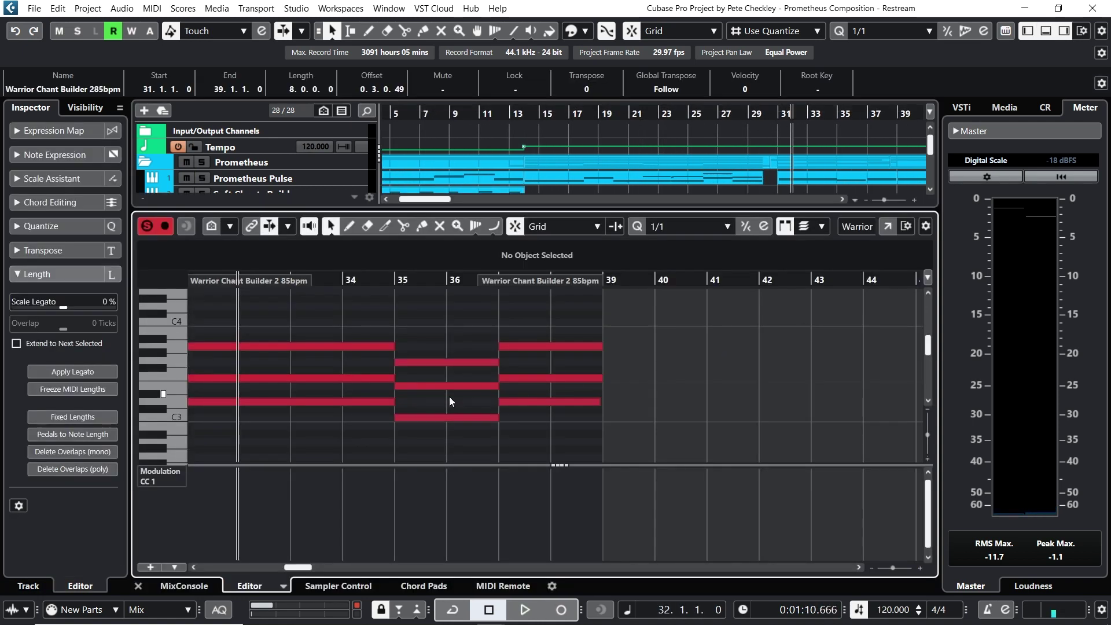
drag(443, 335, 463, 458)
click(138, 586)
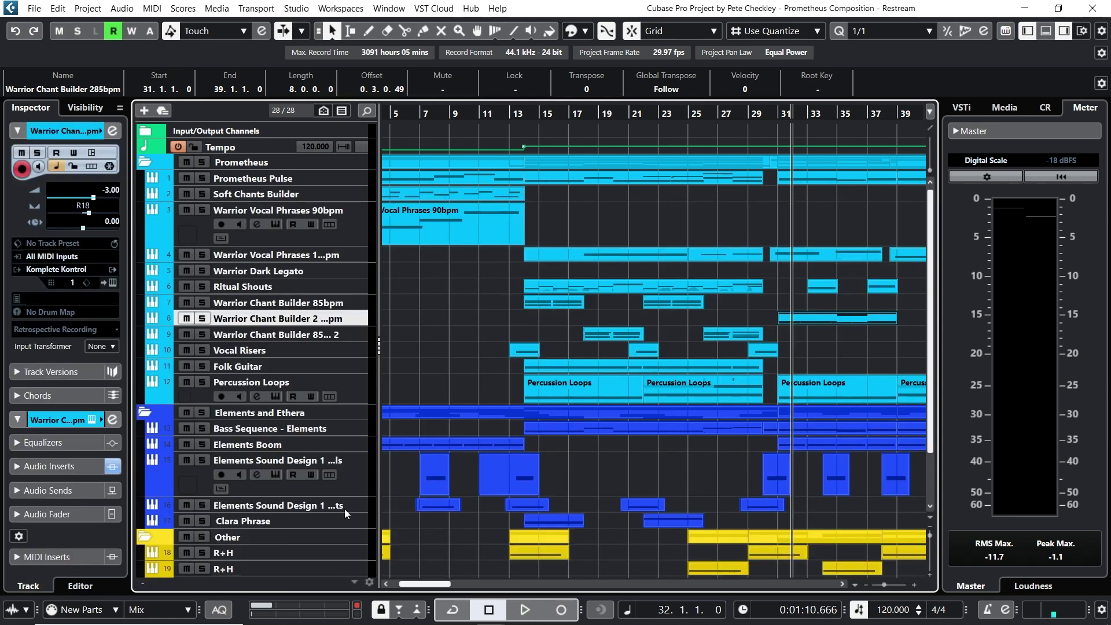
Step: Review the arrangement by moving the playhead to bars 45 and 50, look over the lower tracks and return to bar 31
drag(779, 119, 868, 113)
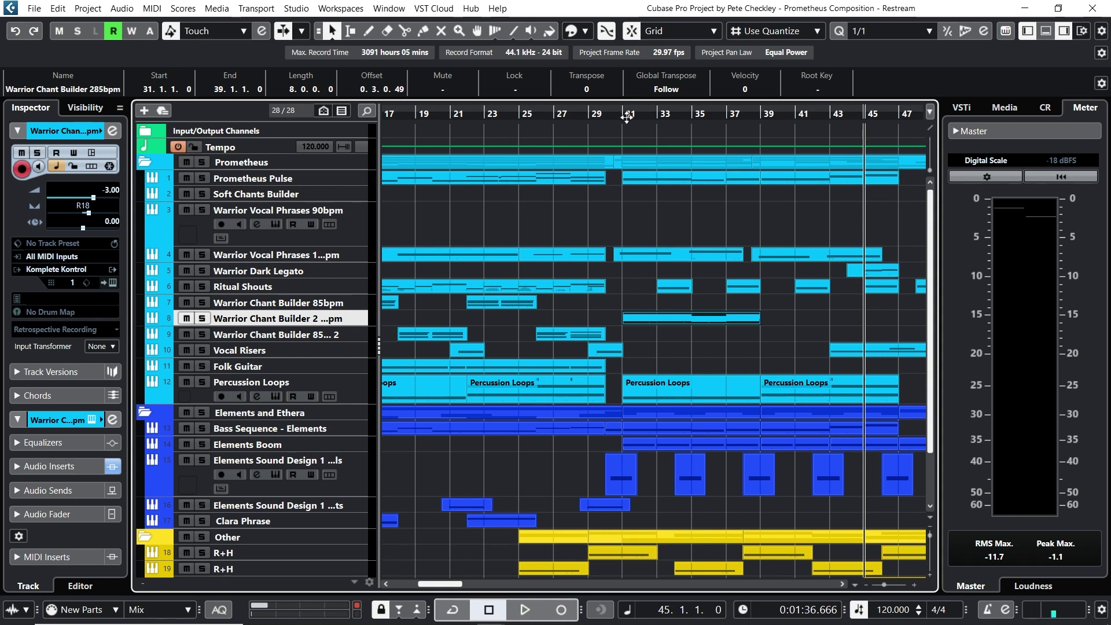
drag(677, 115, 851, 107)
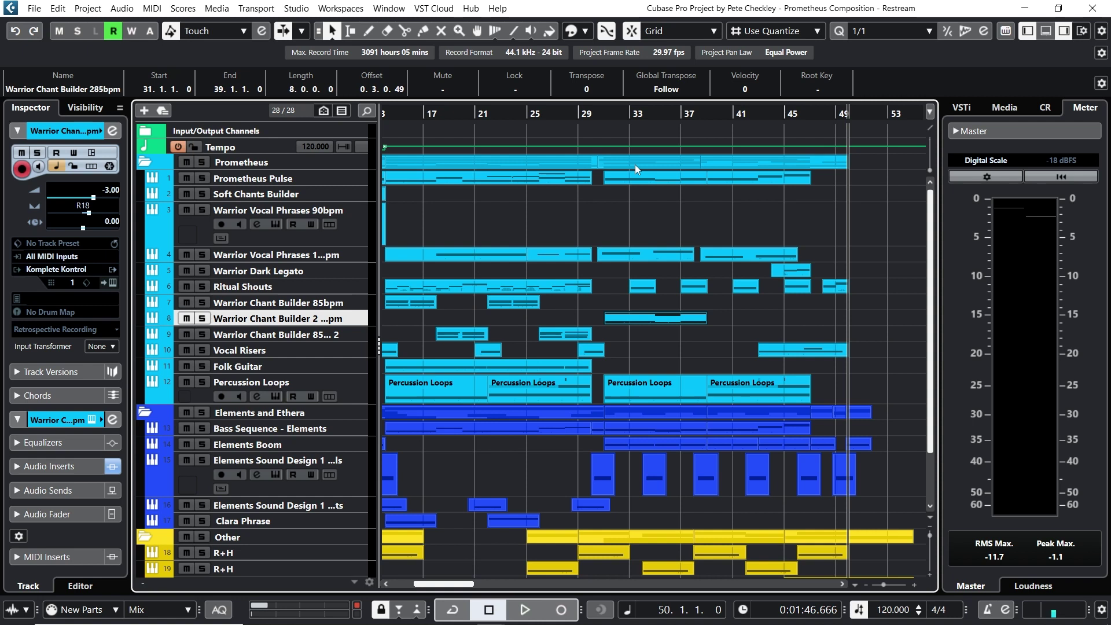
scroll(666, 249, down, 3)
scroll(665, 265, up, 3)
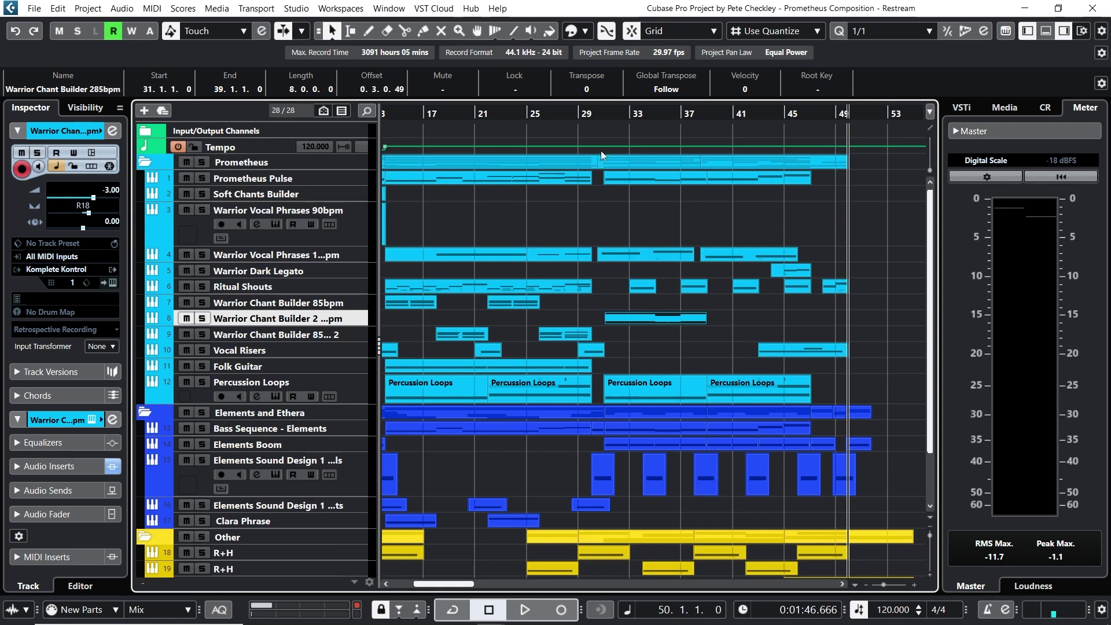
click(603, 112)
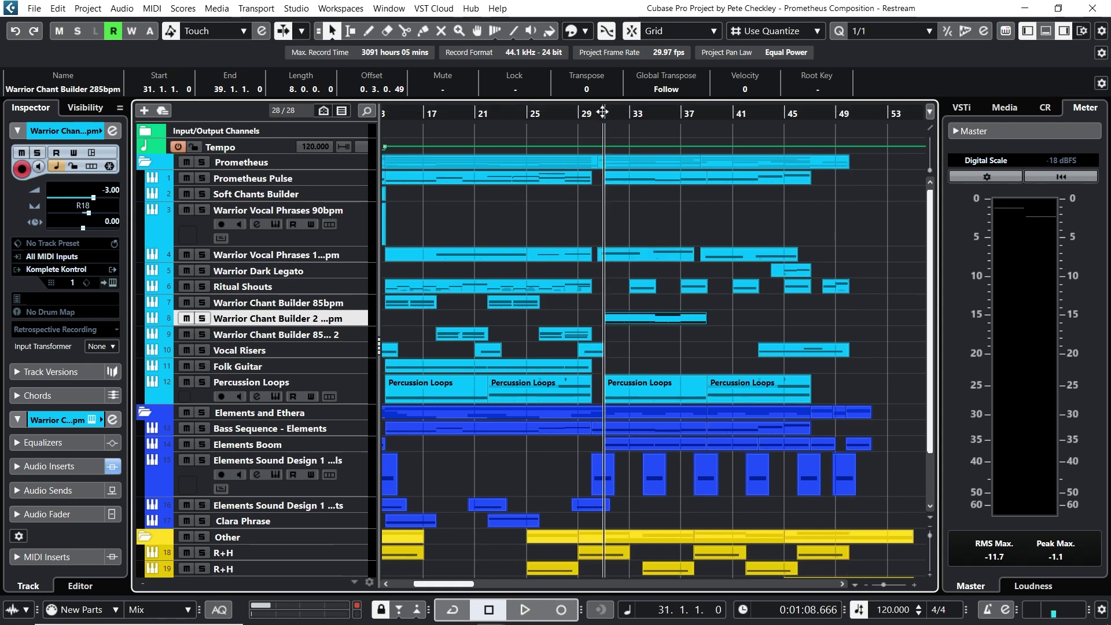